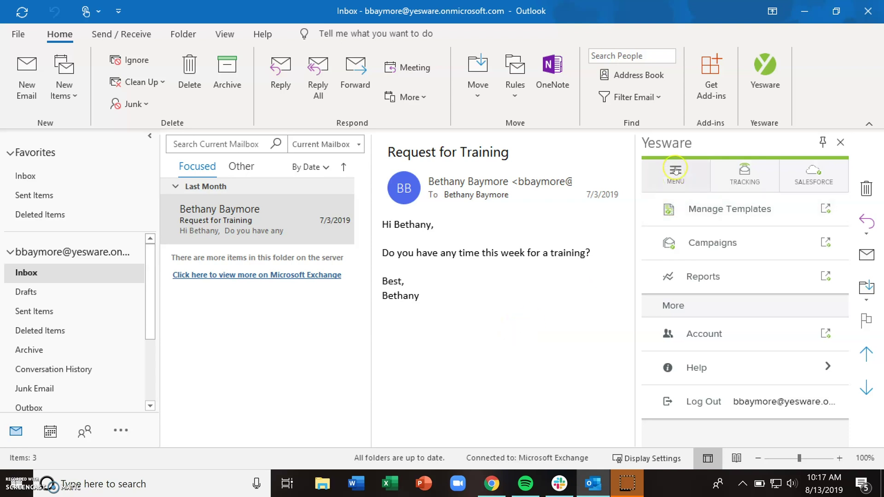
# Create a new campaign named 'Demo Idol Campaign' in place of the default 08/13/2019 Campaign name.
pyautogui.click(699, 244)
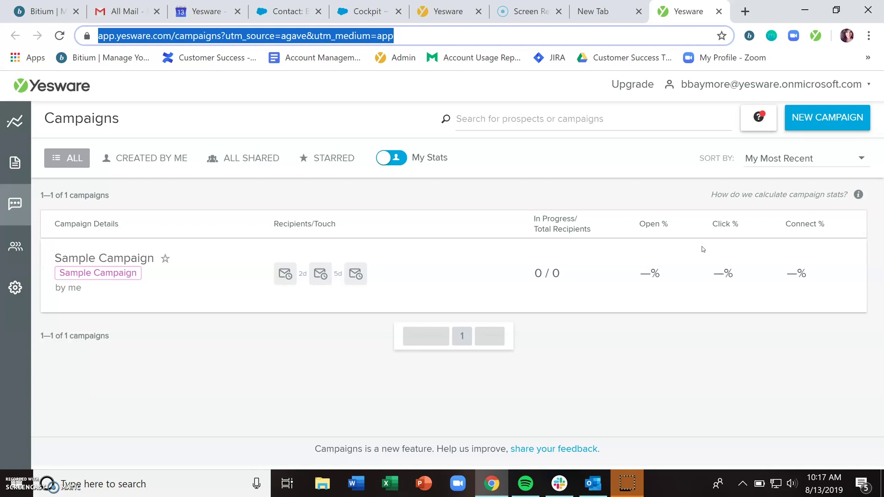
pyautogui.click(823, 125)
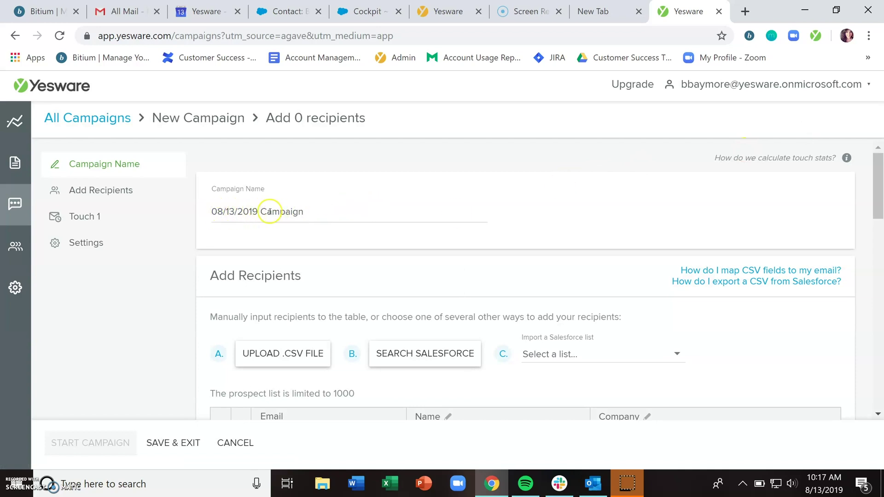
pyautogui.tripleClick(269, 212)
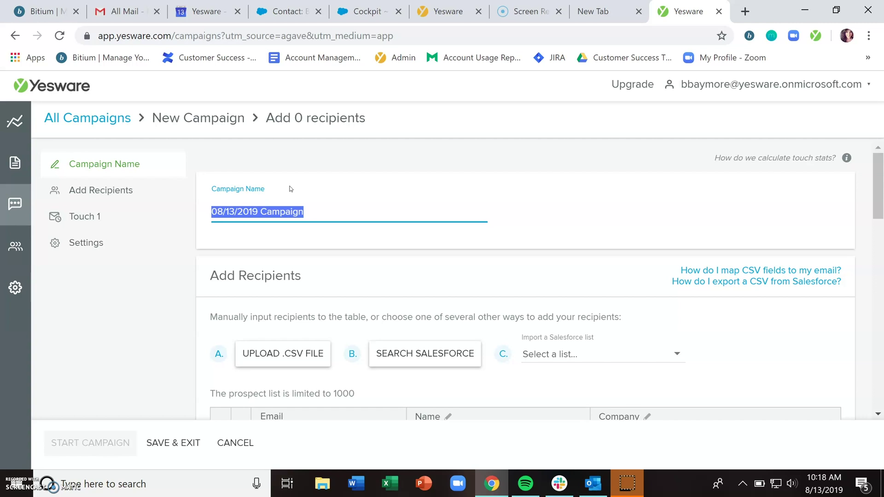
pyautogui.write('Demo Idol')
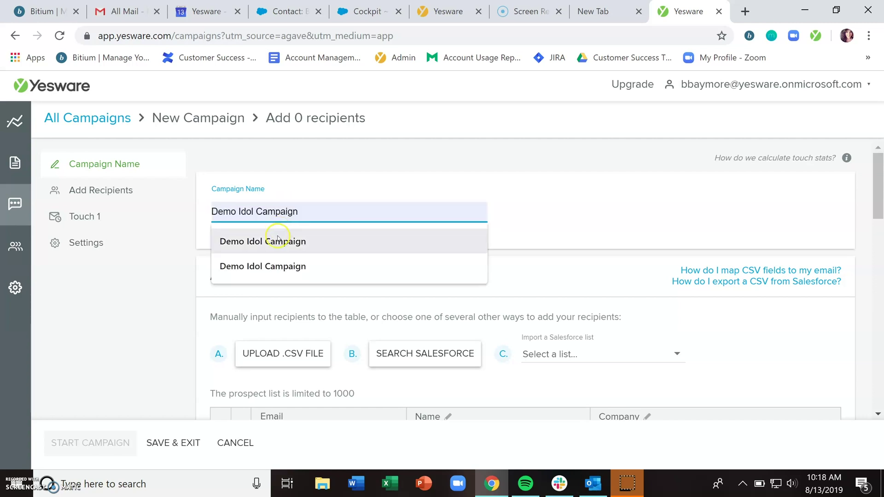
pyautogui.click(277, 241)
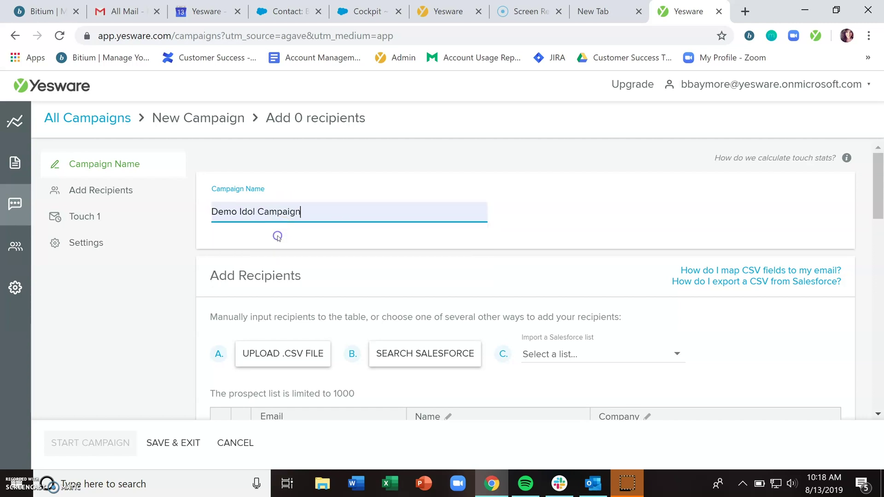
# Look through the Salesforce list and Salesforce search import options without adding anyone.
pyautogui.click(112, 189)
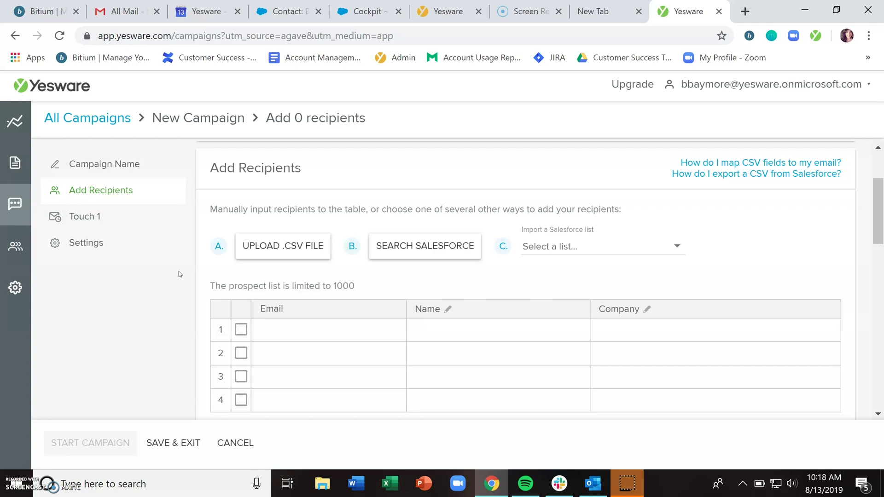
pyautogui.click(120, 220)
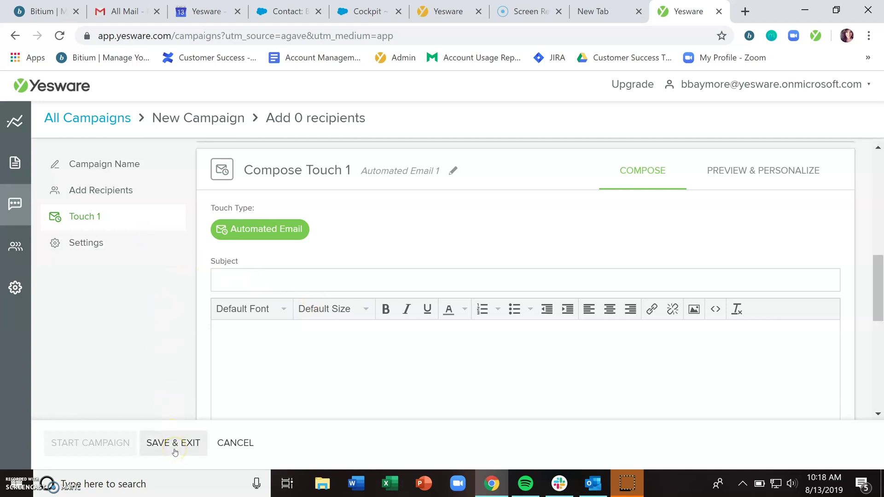
pyautogui.click(116, 196)
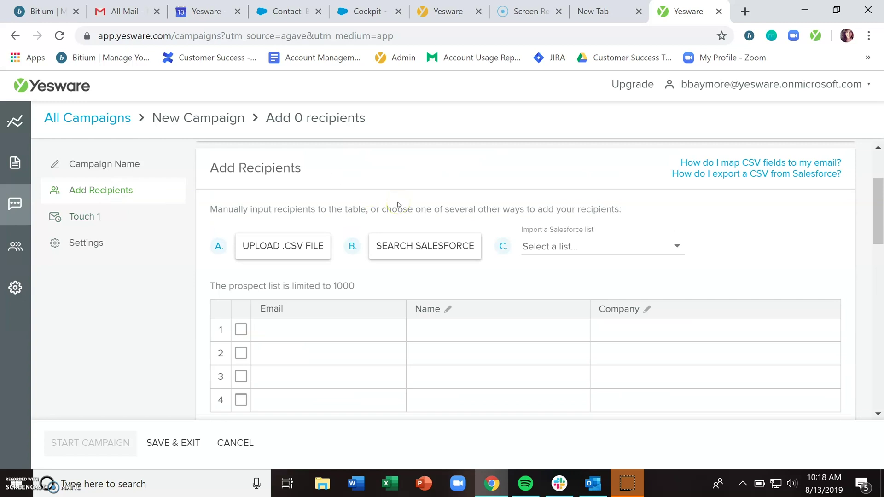
pyautogui.click(659, 247)
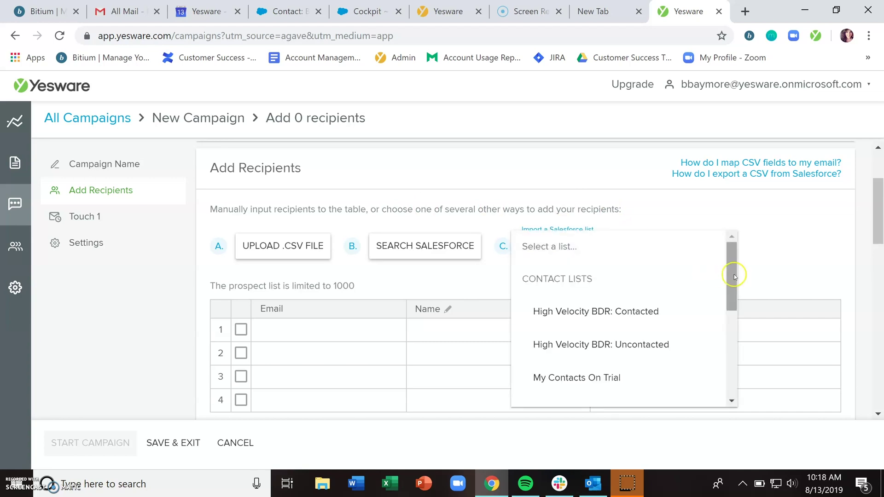
pyautogui.moveTo(733, 272)
pyautogui.mouseDown()
pyautogui.moveTo(734, 366)
pyautogui.moveTo(730, 264)
pyautogui.mouseUp()
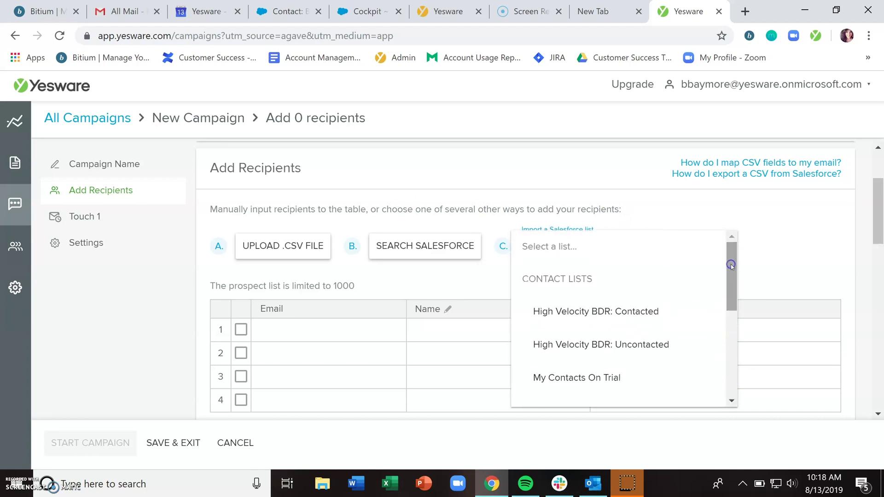
pyautogui.click(756, 260)
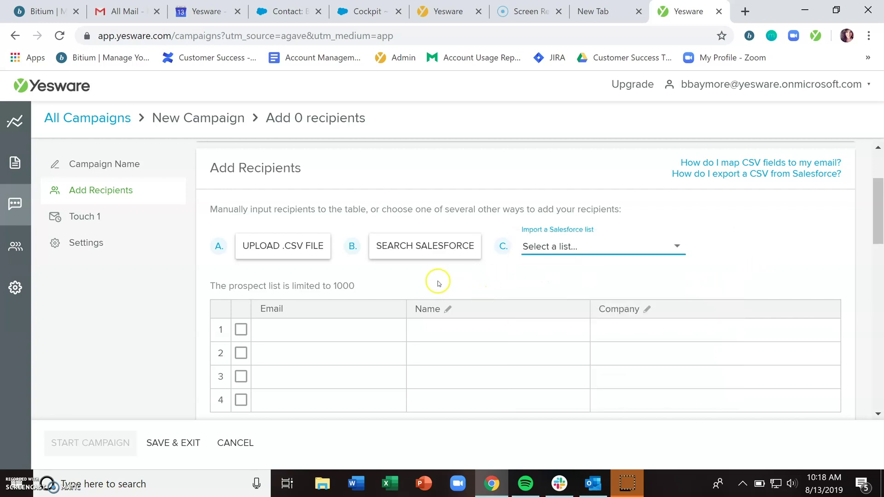
pyautogui.click(421, 248)
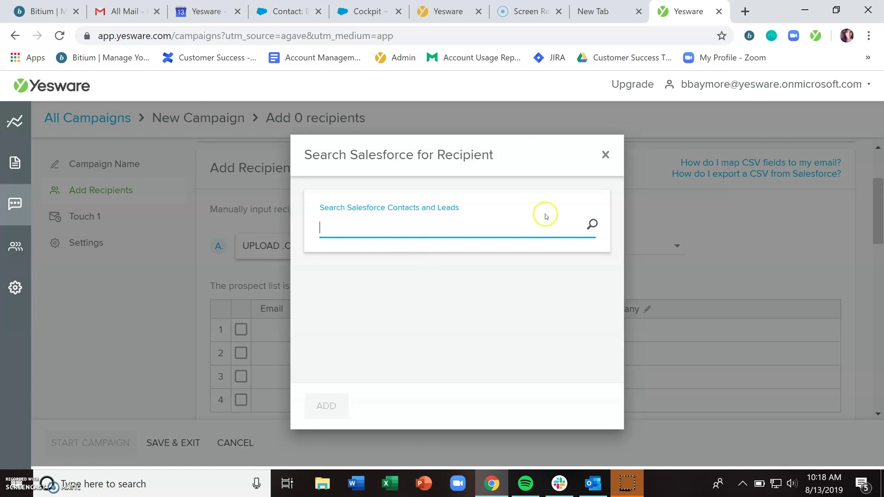
pyautogui.click(606, 155)
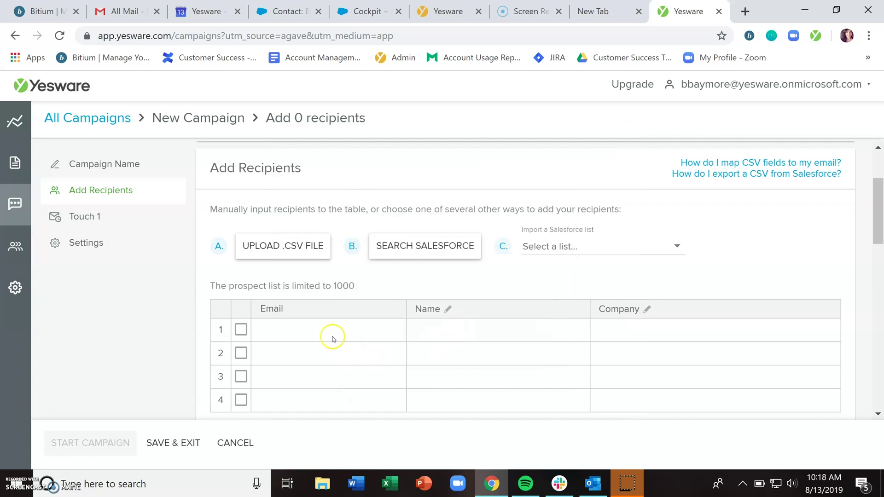
# Upload the Campaigns Demo CSV, filling three recipients with email, First Name and Company.
pyautogui.click(297, 331)
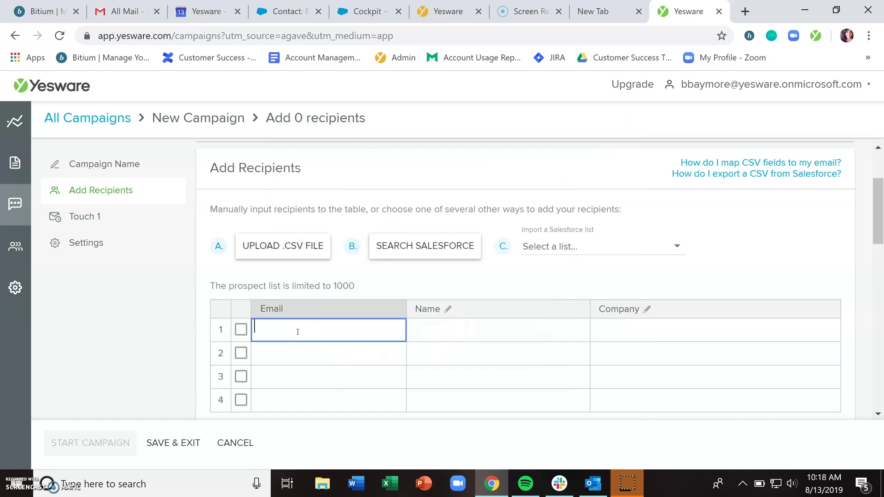
pyautogui.click(457, 311)
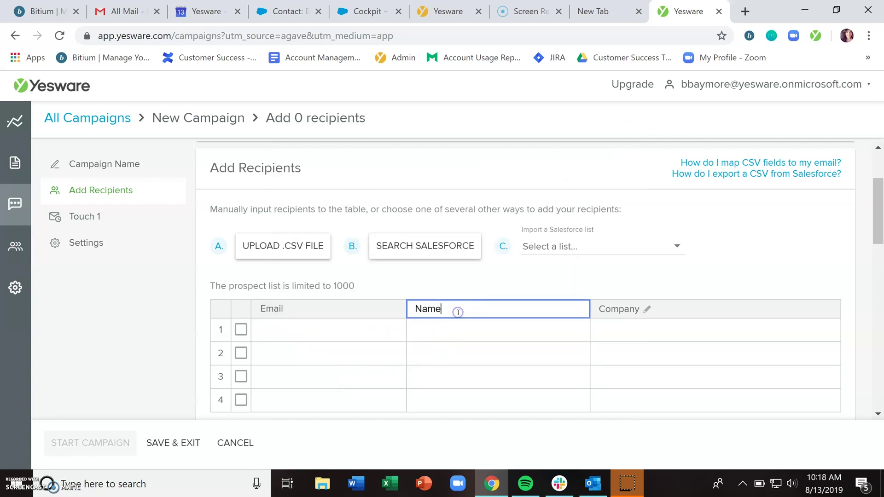
pyautogui.moveTo(876, 221); pyautogui.dragTo(876, 234)
pyautogui.click(241, 393)
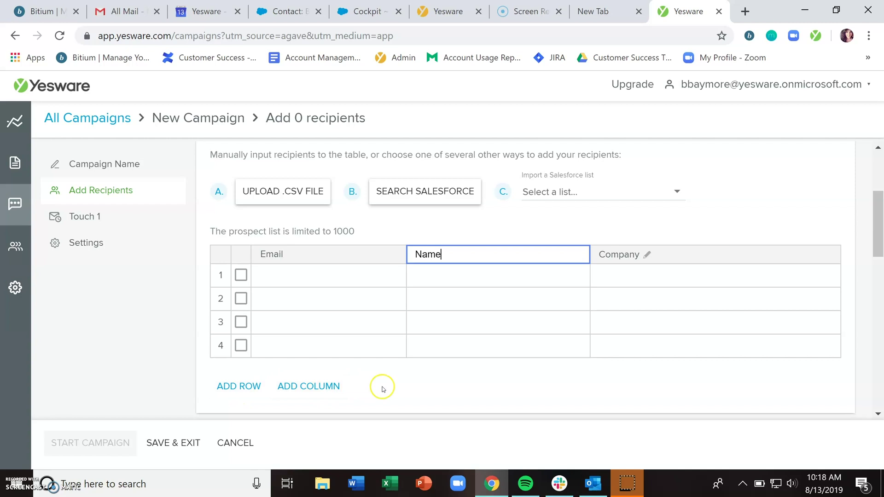
pyautogui.click(289, 193)
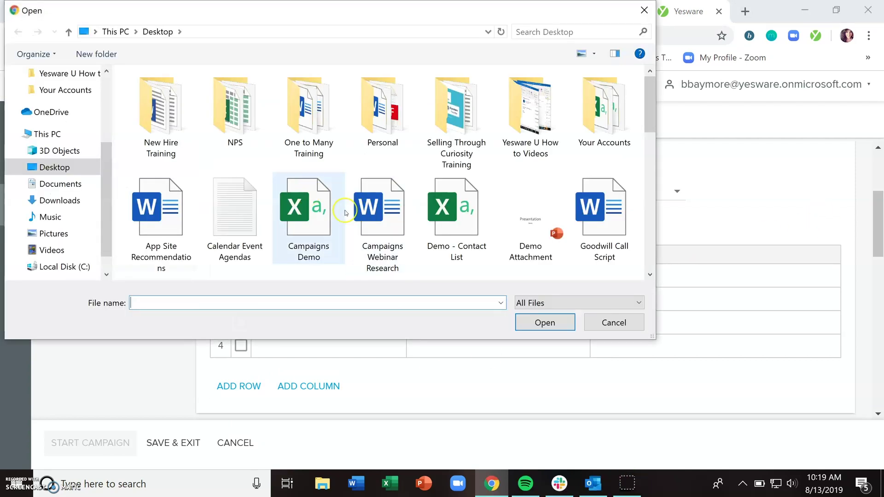
pyautogui.doubleClick(322, 214)
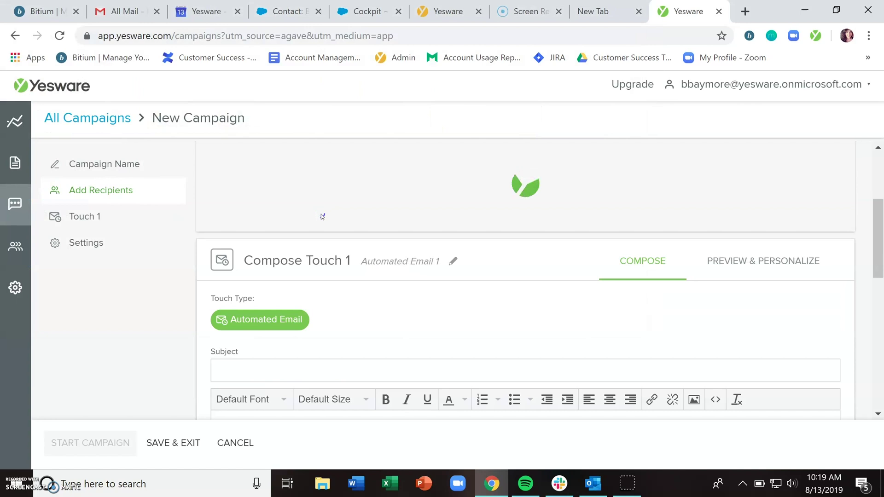
pyautogui.tripleClick(306, 230)
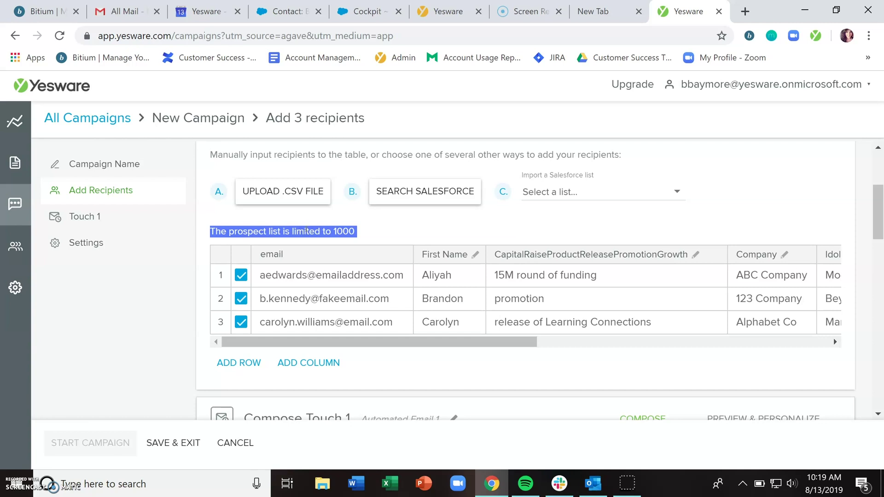
# Go to Touch 1 and type 'start from scratch' in the email body, then erase it.
pyautogui.click(306, 230)
pyautogui.click(218, 223)
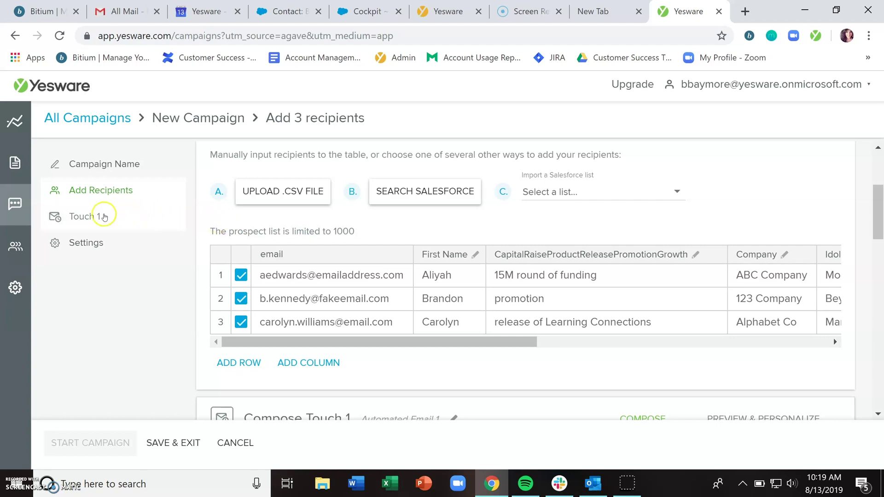
pyautogui.click(104, 216)
pyautogui.moveTo(284, 236)
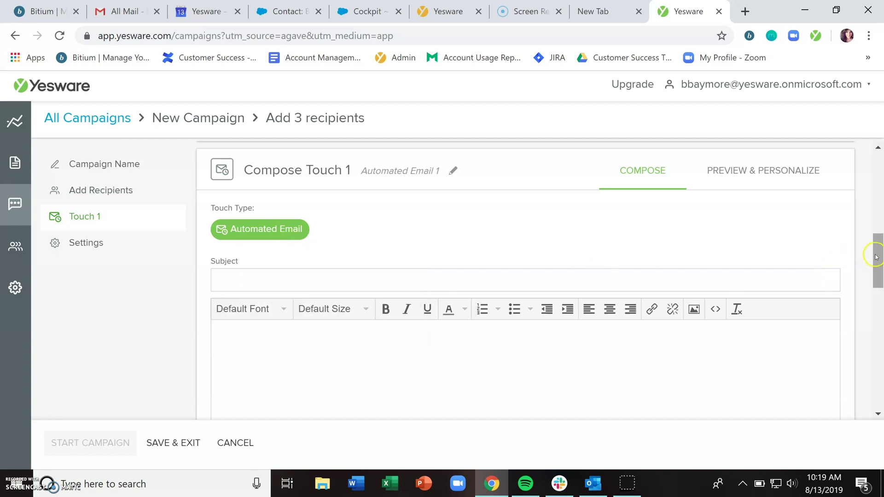
pyautogui.moveTo(875, 255); pyautogui.dragTo(875, 276)
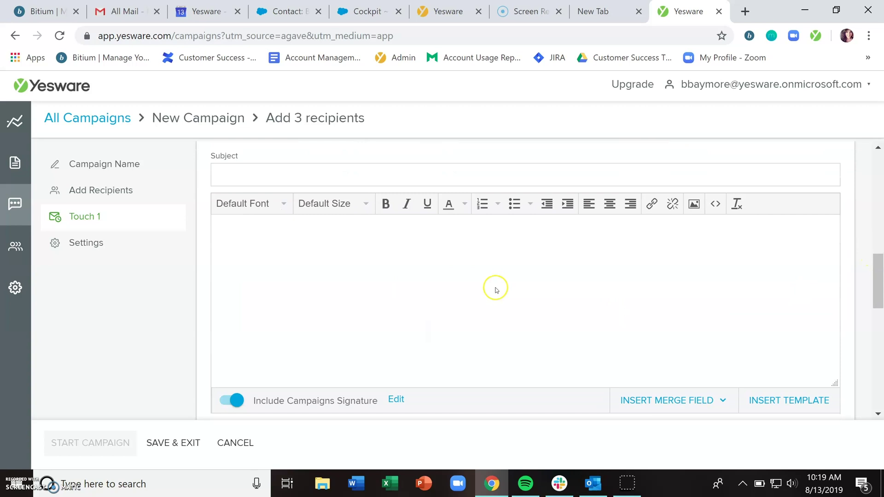
pyautogui.click(293, 252)
pyautogui.write('start from scratch')
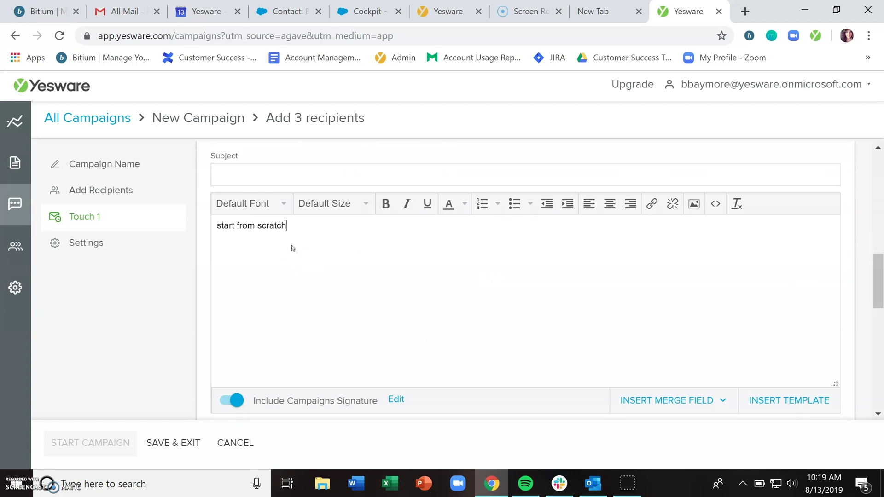
pyautogui.press('BackSpace')
pyautogui.press('BackSpace')
pyautogui.press('BackSpace')
pyautogui.press('BackSpace')
pyautogui.press('BackSpace')
pyautogui.press('BackSpace')
pyautogui.press('BackSpace')
pyautogui.press('BackSpace')
pyautogui.press('BackSpace')
pyautogui.press('BackSpace')
pyautogui.press('BackSpace')
pyautogui.press('BackSpace')
pyautogui.press('BackSpace')
pyautogui.press('BackSpace')
pyautogui.press('BackSpace')
pyautogui.press('BackSpace')
pyautogui.press('BackSpace')
# Insert the Demo - Campaigns template, giving subject {!Company}'s Growth Plans This Year with merge fields.
pyautogui.click(787, 401)
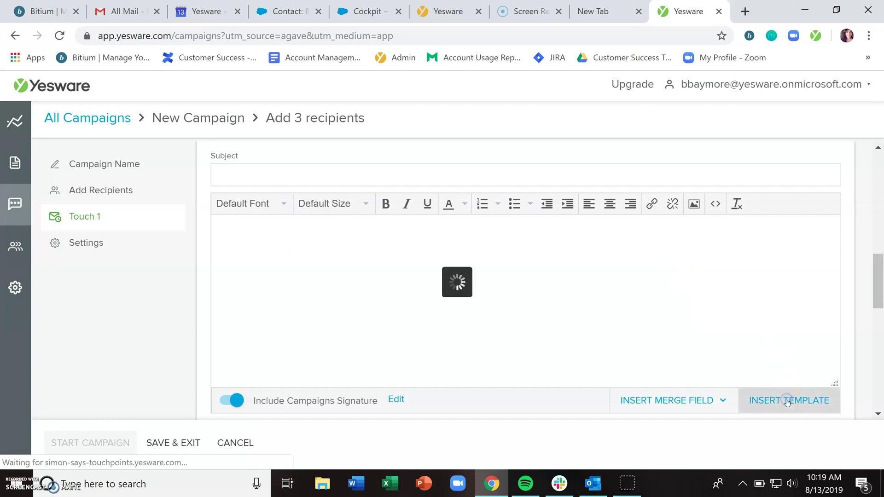
pyautogui.moveTo(516, 349)
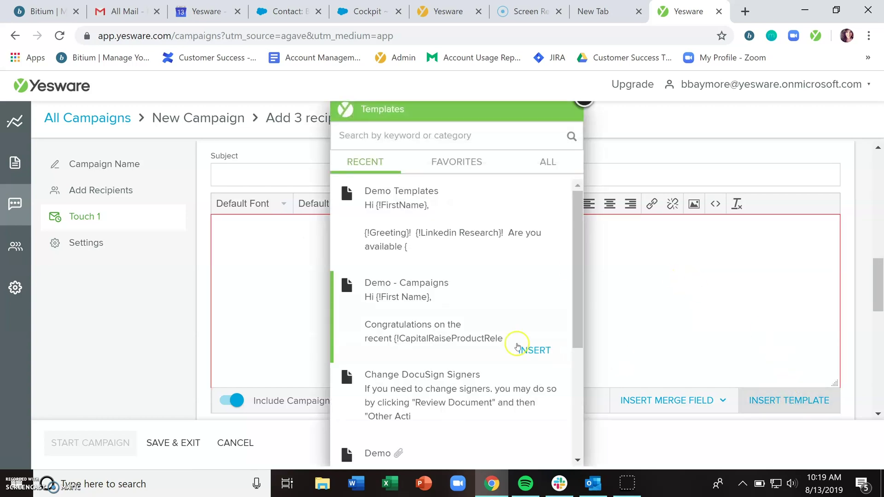
pyautogui.click(520, 348)
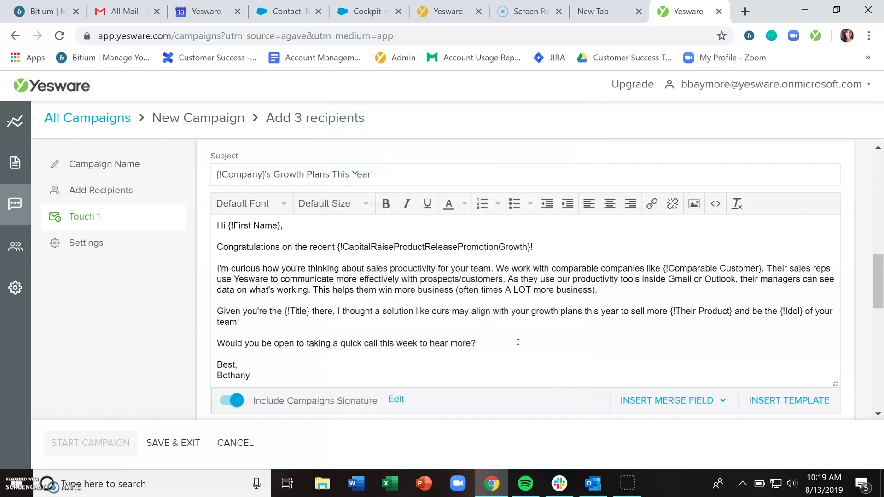
pyautogui.moveTo(878, 280); pyautogui.dragTo(878, 293)
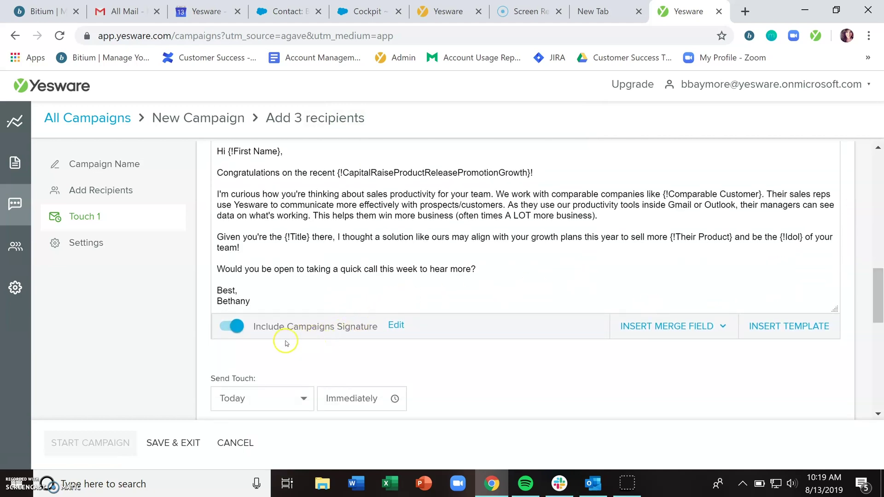
pyautogui.click(397, 325)
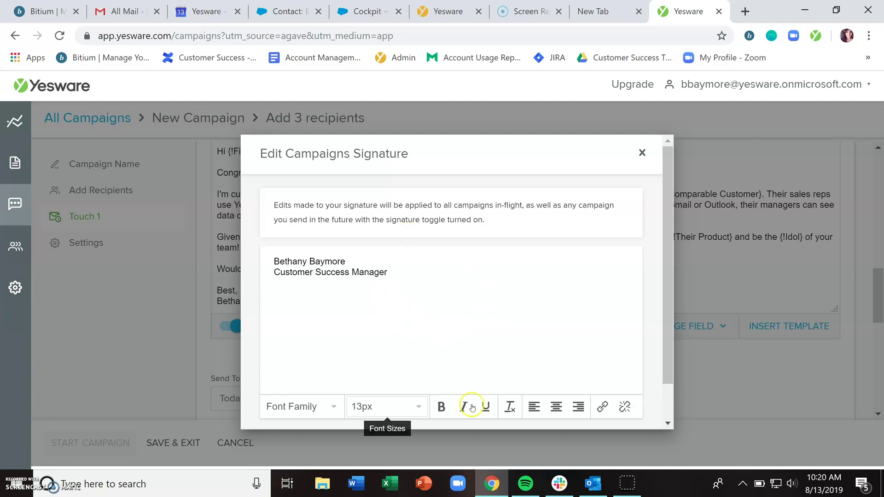
pyautogui.click(642, 153)
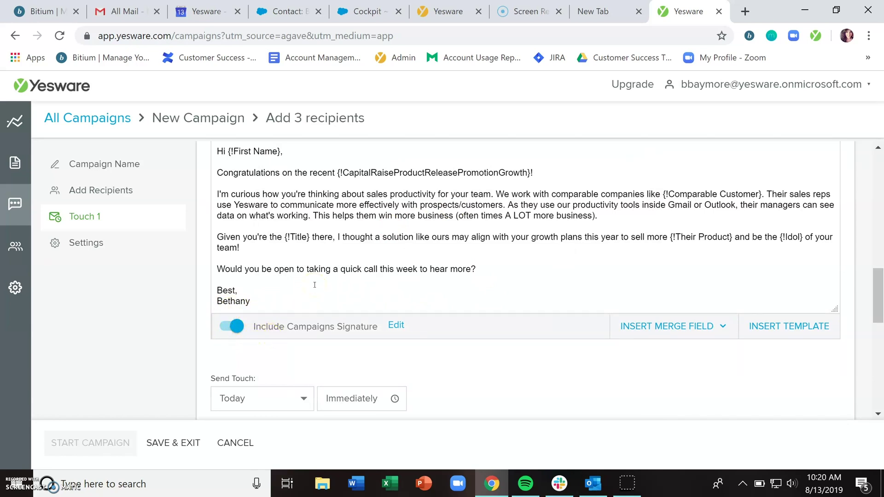
pyautogui.click(306, 398)
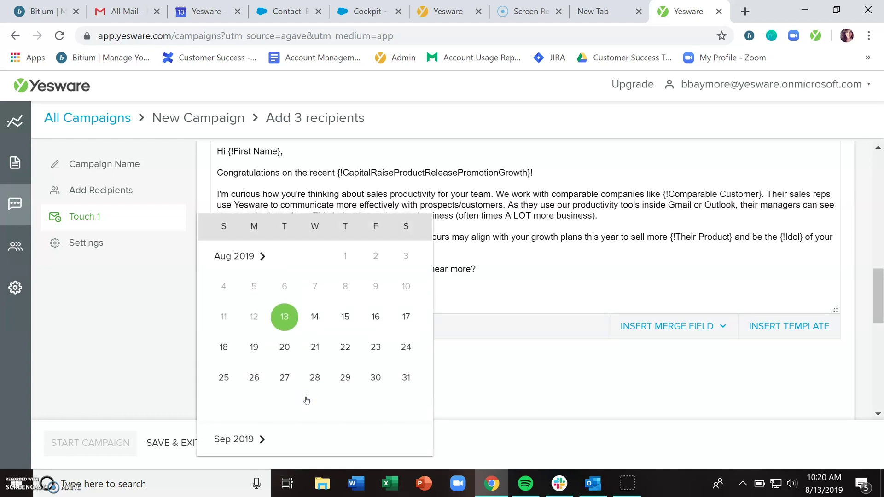
pyautogui.click(490, 404)
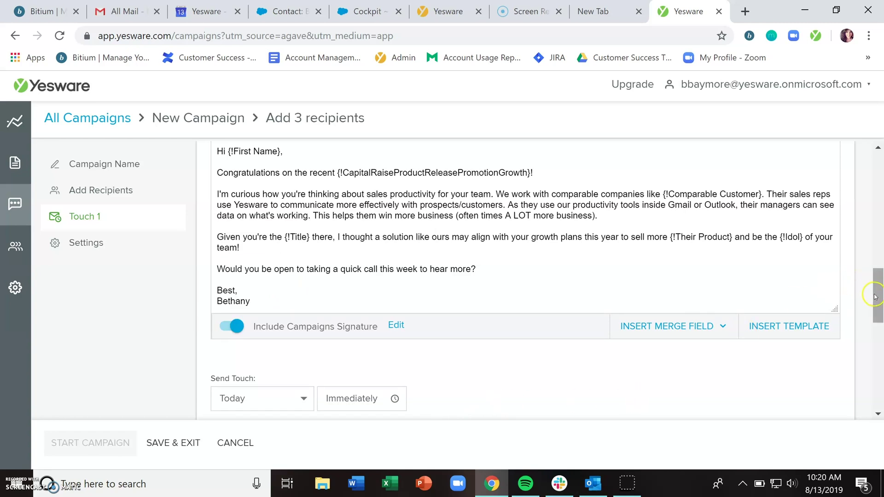
# Point out the Company, Comparable Customer and Idol merge fields in Touch 1.
pyautogui.moveTo(877, 299); pyautogui.dragTo(875, 287)
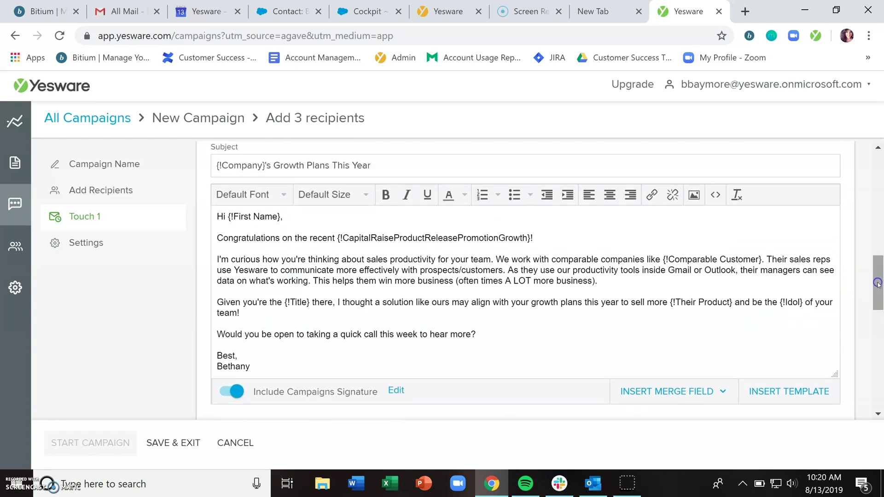
pyautogui.click(246, 166)
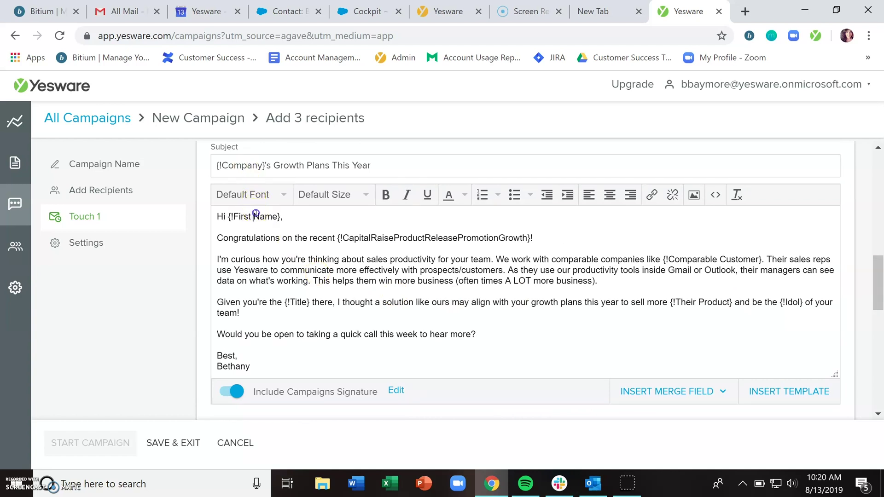
pyautogui.click(712, 259)
pyautogui.click(792, 302)
pyautogui.moveTo(877, 285); pyautogui.dragTo(877, 217)
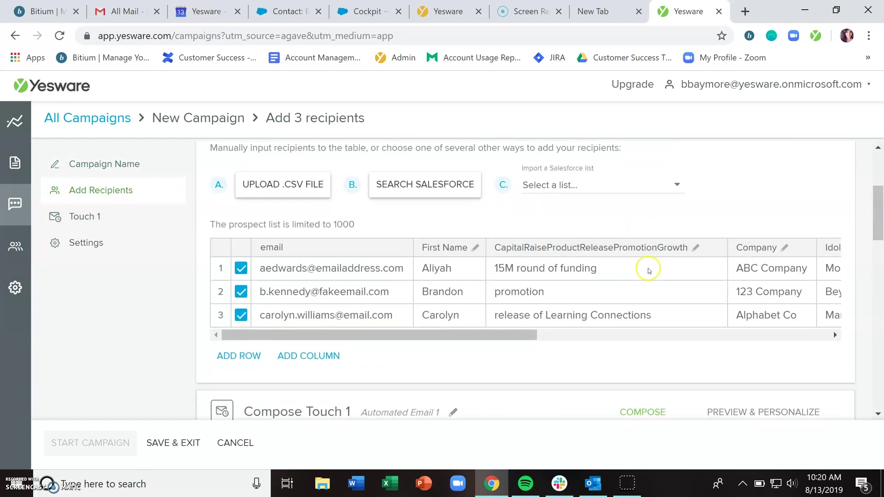
pyautogui.moveTo(511, 335); pyautogui.dragTo(660, 338)
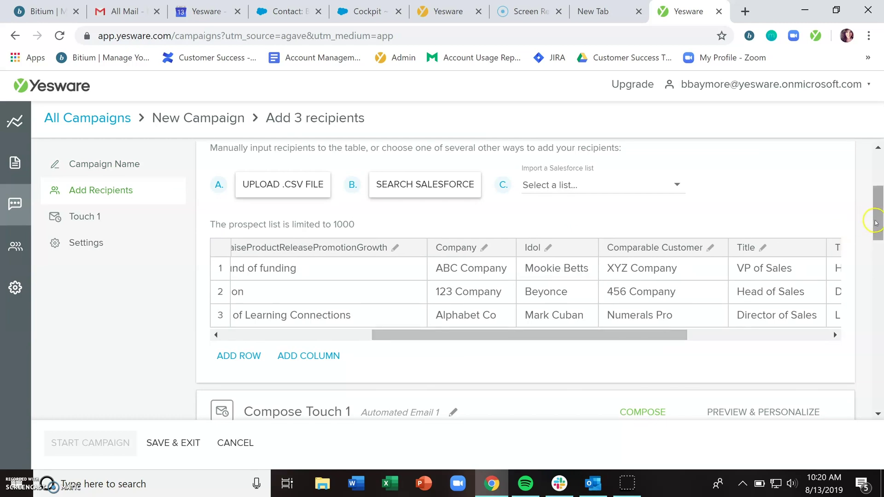
pyautogui.moveTo(877, 224); pyautogui.dragTo(879, 260)
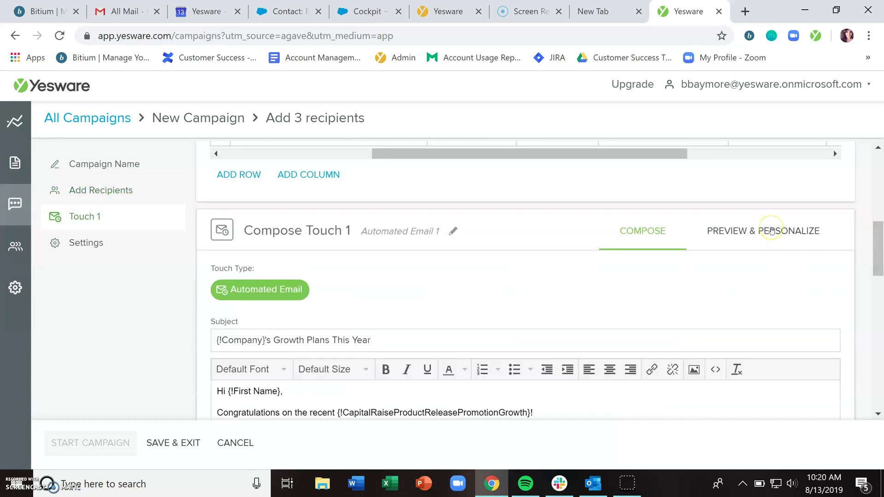
# Preview Touch 1 for each of the three recipients, ending on the Alphabet Co version.
pyautogui.click(771, 230)
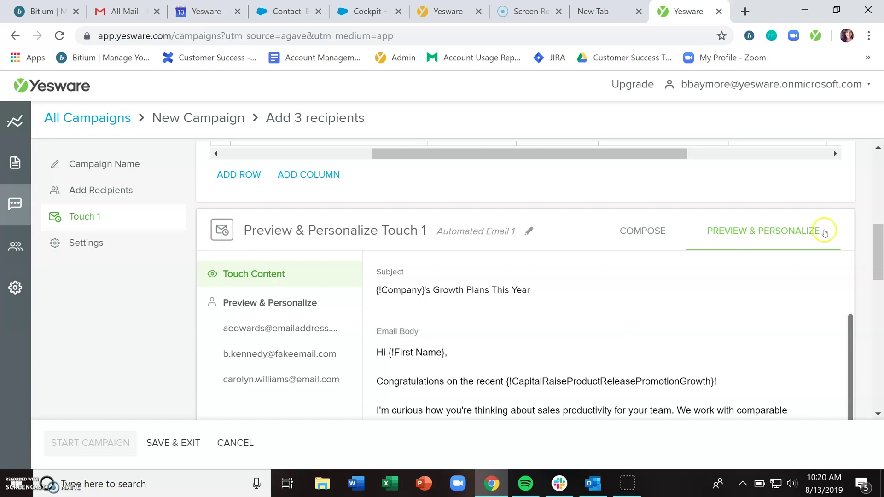
pyautogui.moveTo(879, 234); pyautogui.dragTo(880, 258)
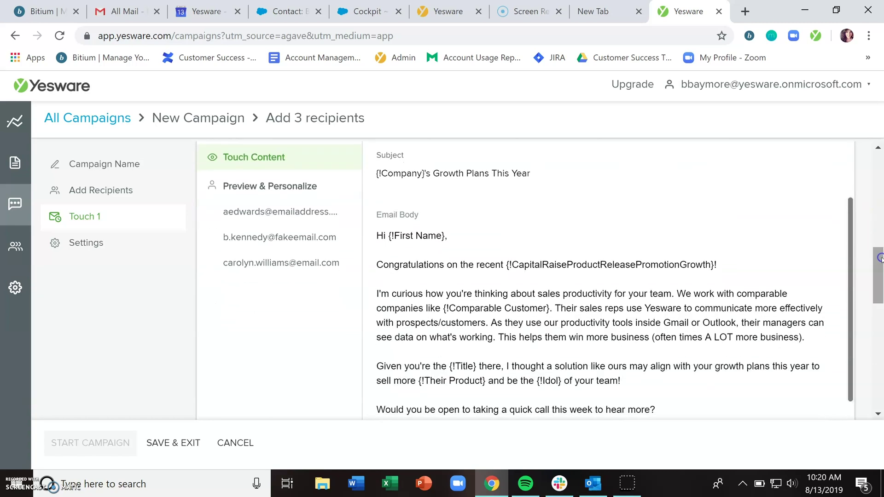
pyautogui.click(291, 214)
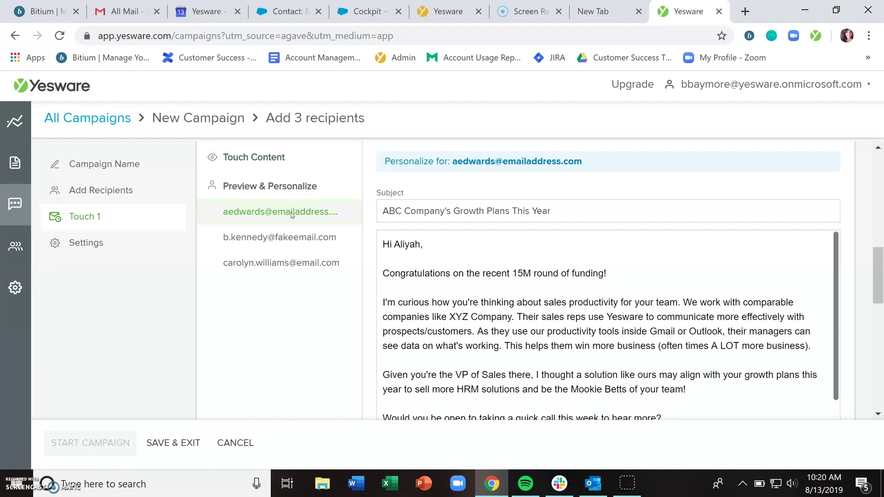
pyautogui.click(282, 237)
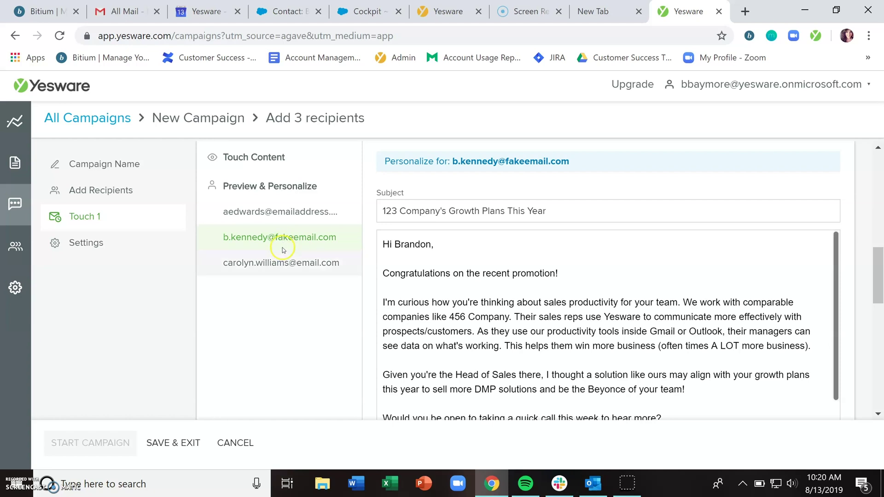
pyautogui.click(284, 263)
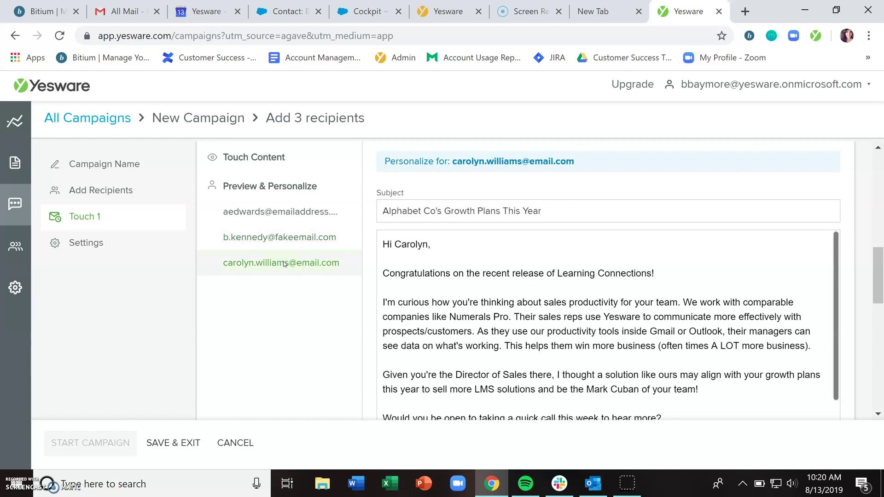
# Append a {!Comparable Customer} merge field after 'hear more?' in Touch 1's body.
pyautogui.moveTo(874, 268); pyautogui.dragTo(874, 239)
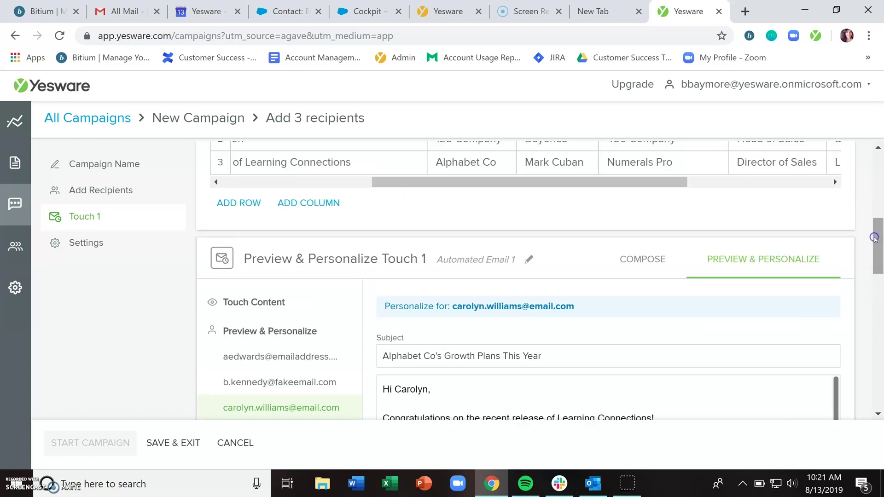
pyautogui.click(642, 259)
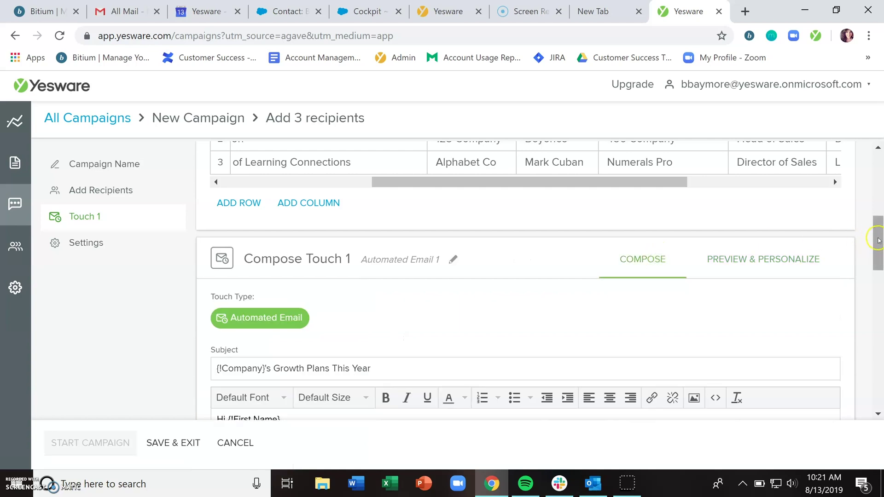
pyautogui.moveTo(878, 241); pyautogui.dragTo(880, 279)
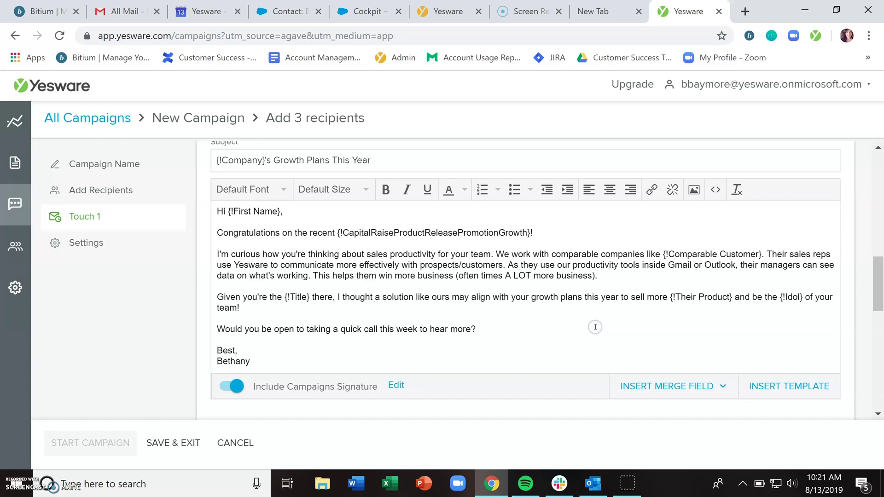
pyautogui.click(675, 390)
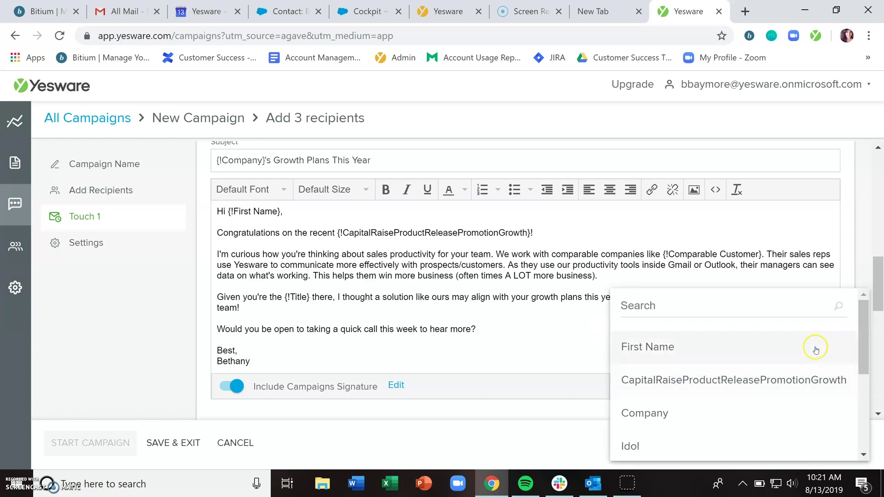
pyautogui.moveTo(861, 336); pyautogui.dragTo(870, 389)
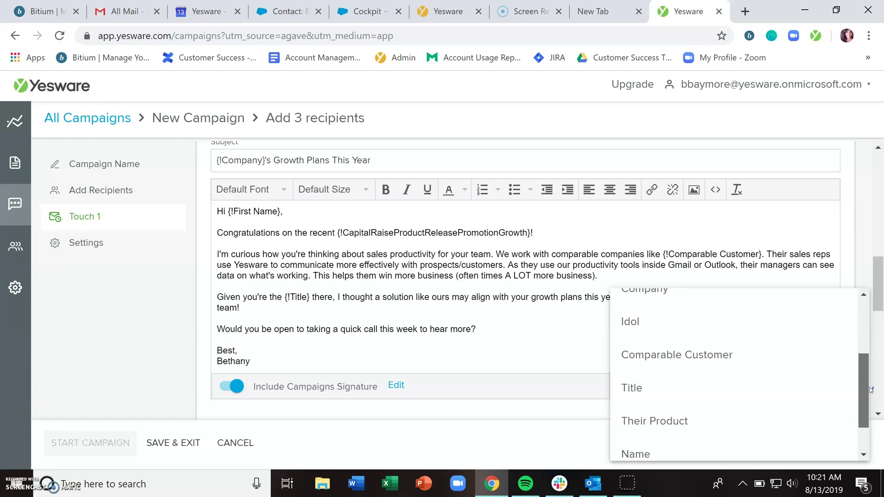
pyautogui.click(755, 362)
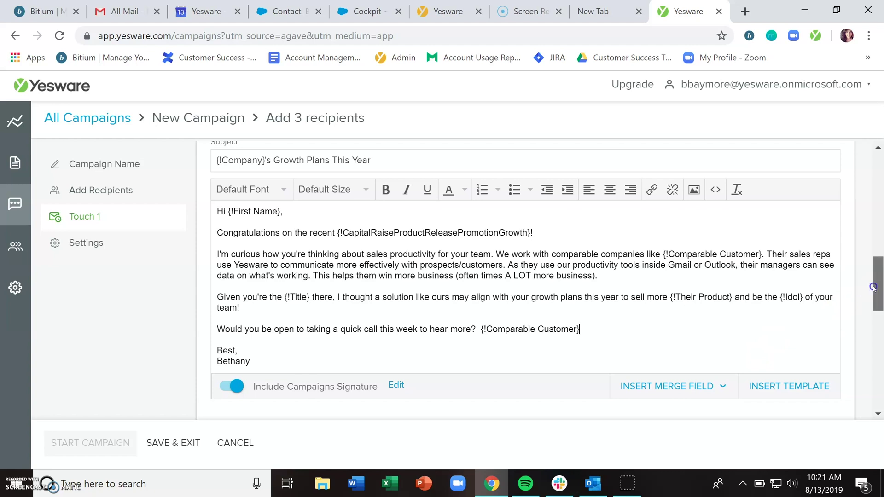
pyautogui.scroll(3, 874, 288)
# Step through all three recipients' previews to confirm their Comparable Customer values, ending on Numerals Pro.
pyautogui.click(783, 179)
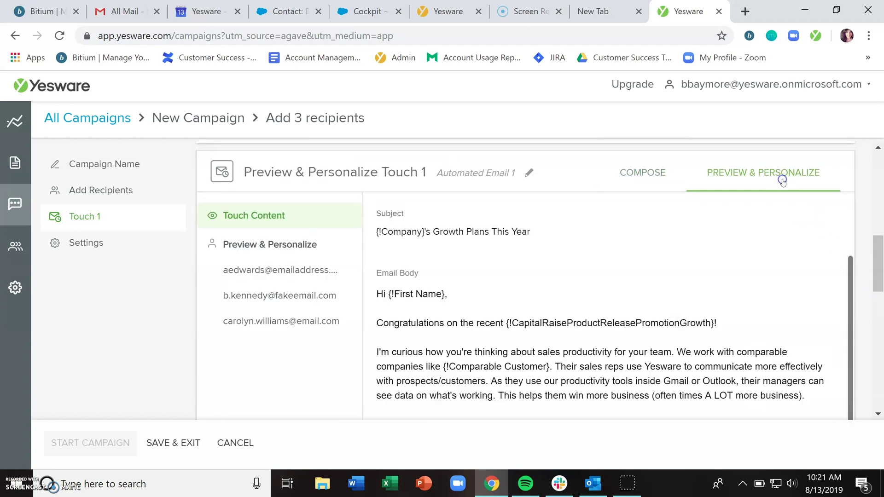
pyautogui.scroll(-2, 870, 281)
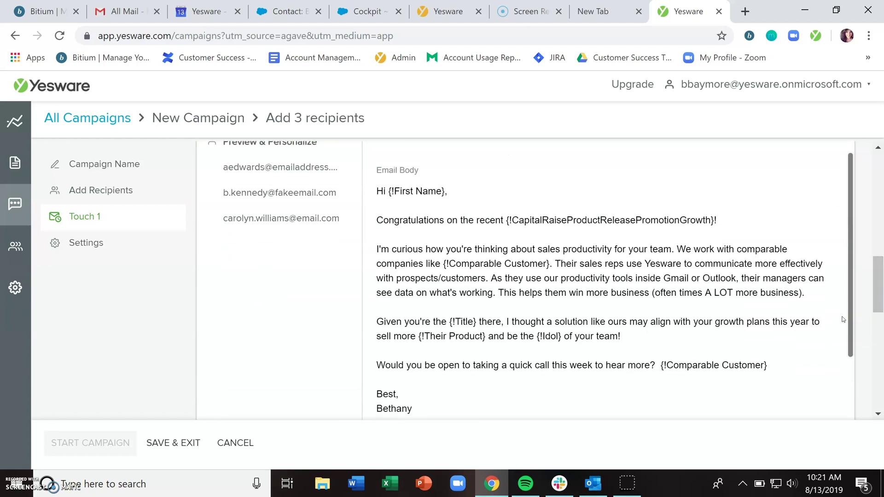
pyautogui.click(296, 171)
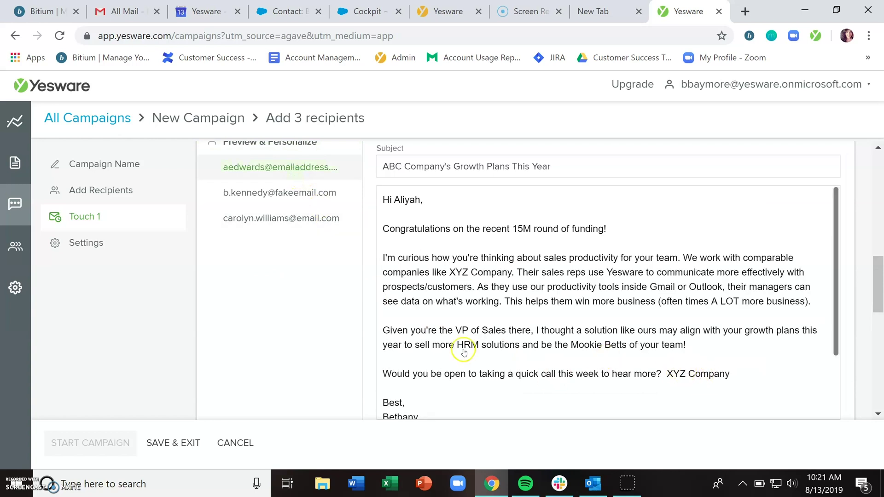
pyautogui.click(281, 192)
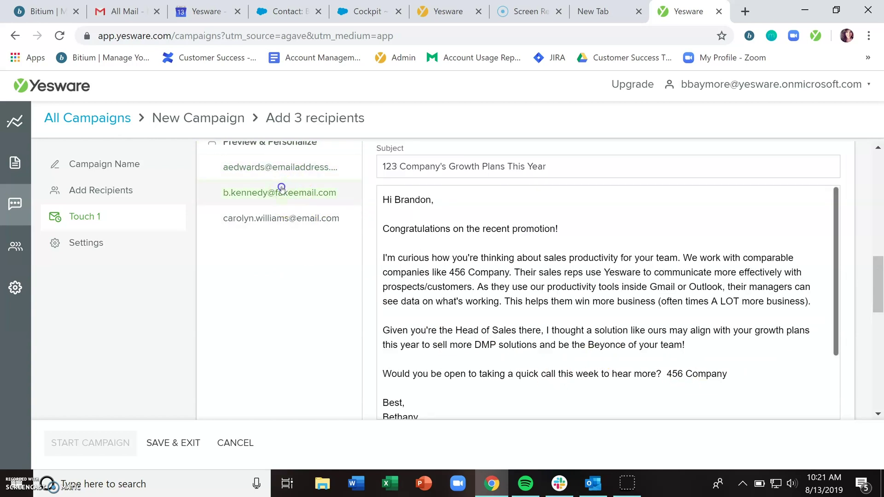
pyautogui.click(285, 220)
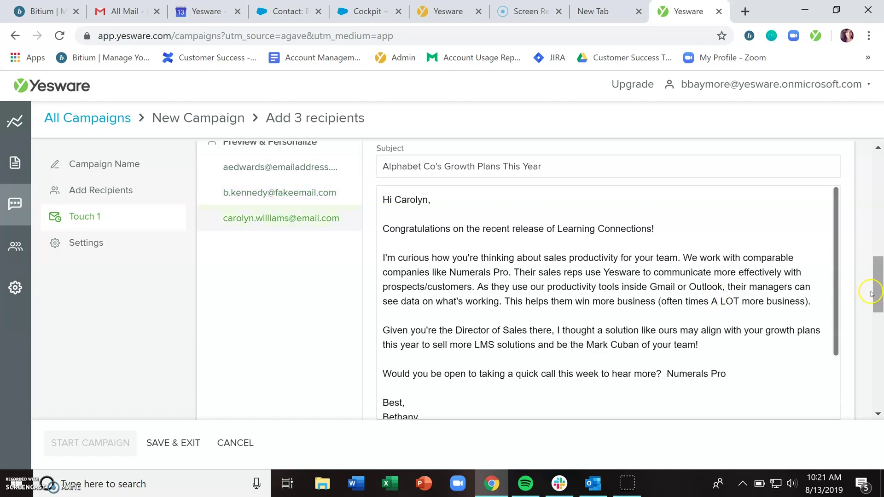
pyautogui.scroll(3, 871, 292)
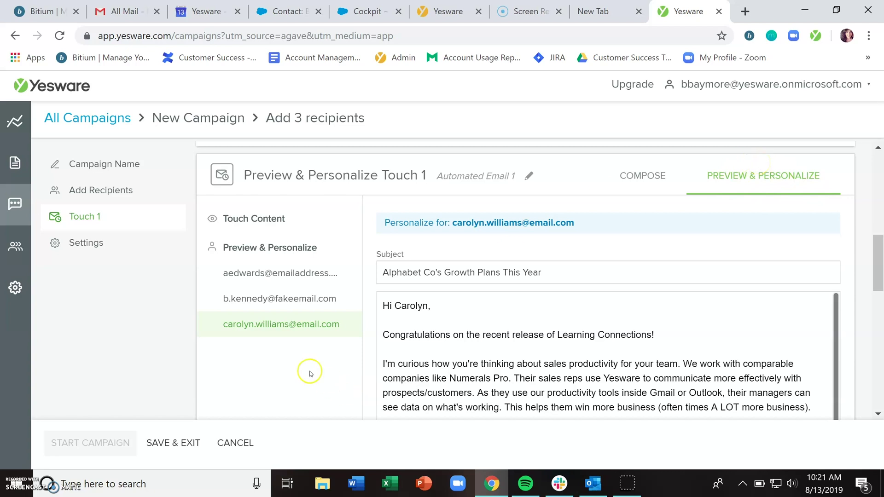
# Personalize the second recipient's Touch 1 body with 'It was nice to see you at the e' and save it.
pyautogui.click(280, 302)
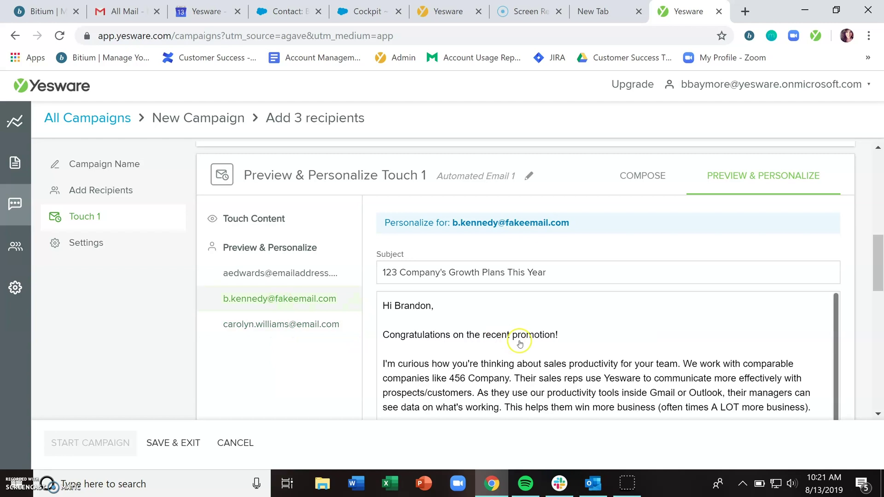
pyautogui.click(587, 339)
pyautogui.click(596, 368)
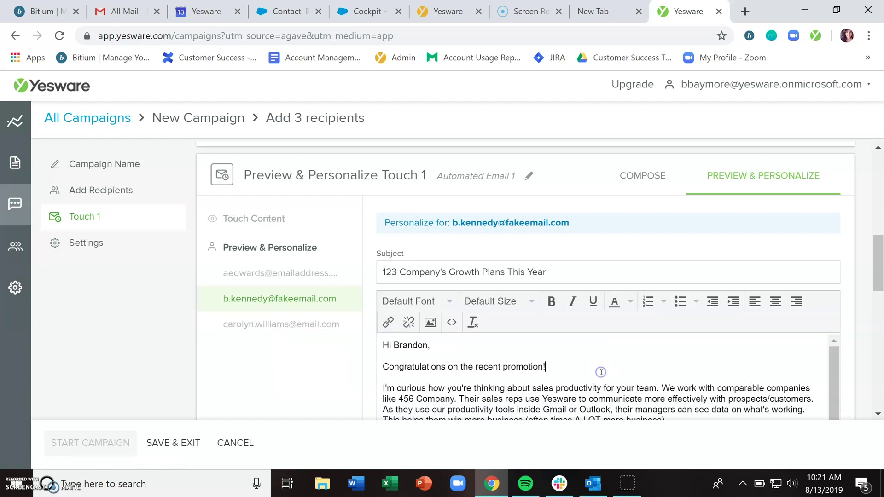
pyautogui.write('It was nice to see you at the event!')
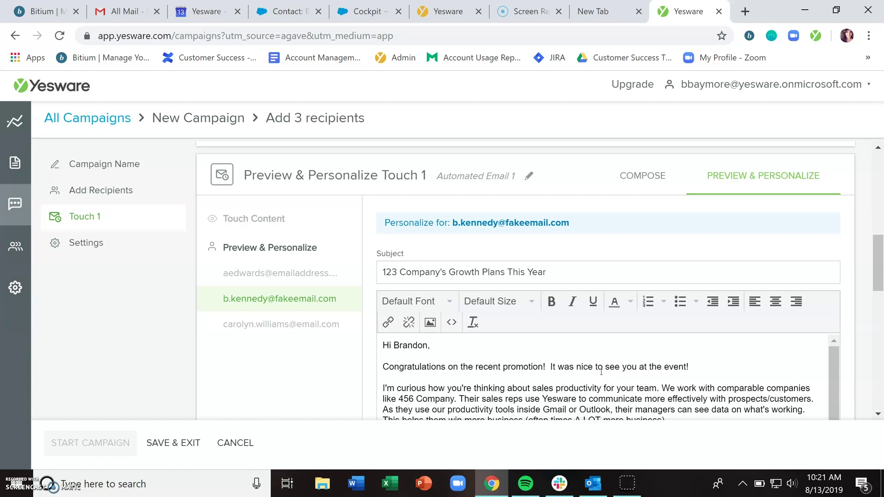
pyautogui.scroll(-1, 601, 371)
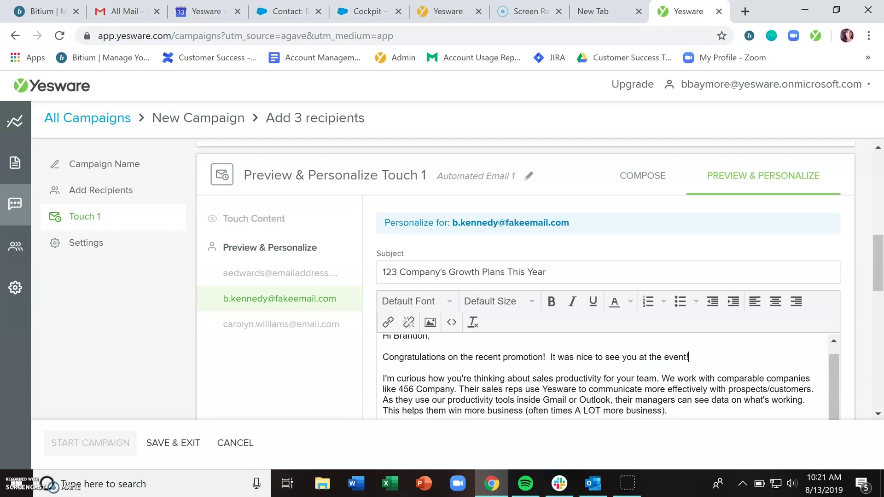
pyautogui.scroll(-4, 524, 276)
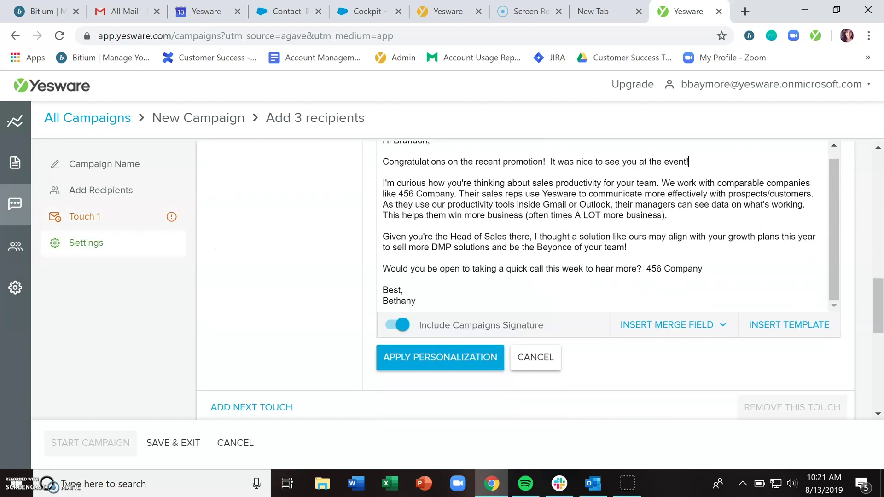
pyautogui.click(429, 361)
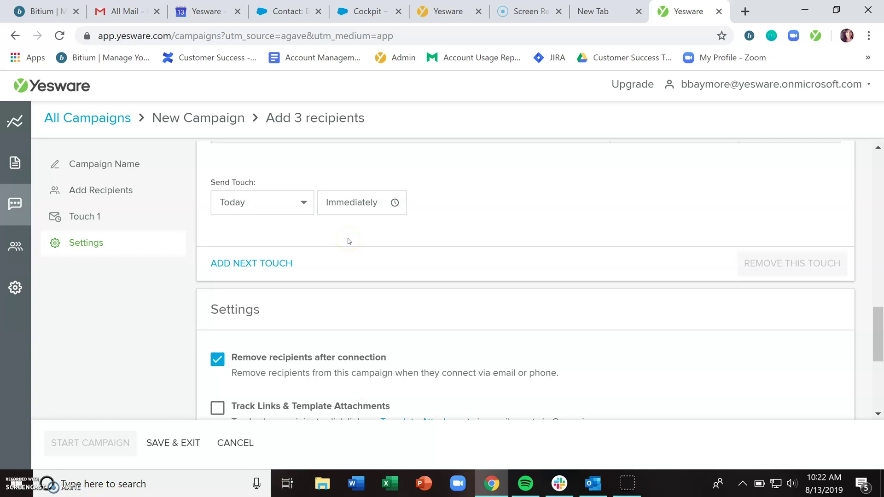
# Add Touch 2, starting 5 business days after Touch 1 when there's no connection.
pyautogui.click(263, 264)
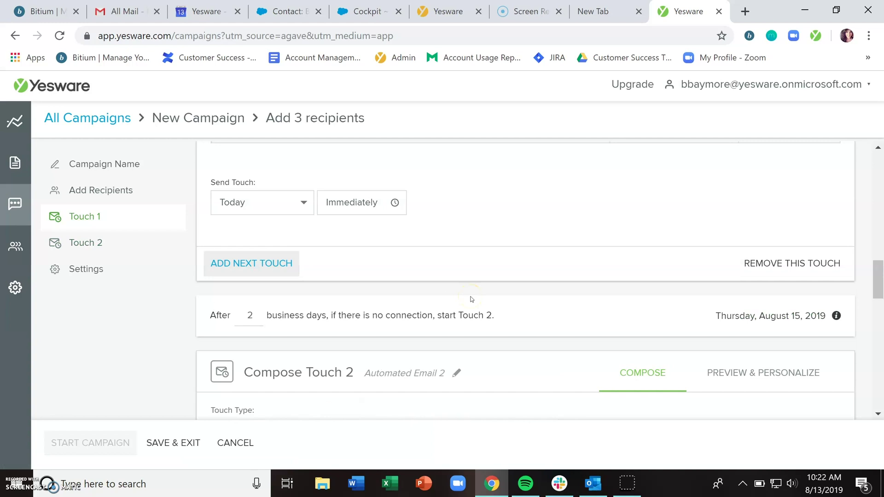
pyautogui.scroll(-3, 471, 299)
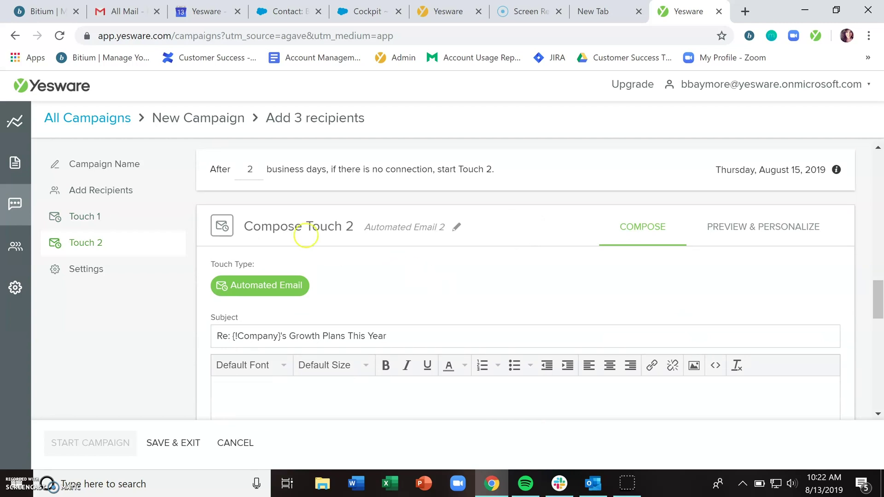
pyautogui.click(259, 167)
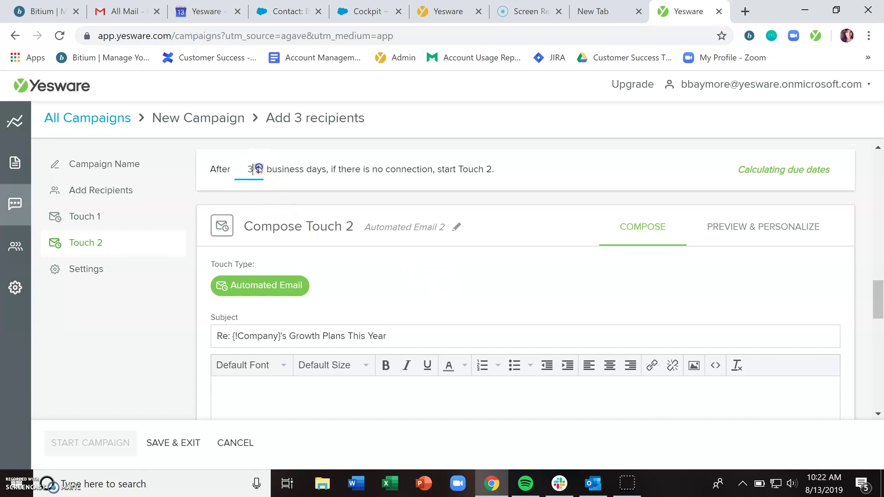
pyautogui.click(258, 167)
pyautogui.click(258, 166)
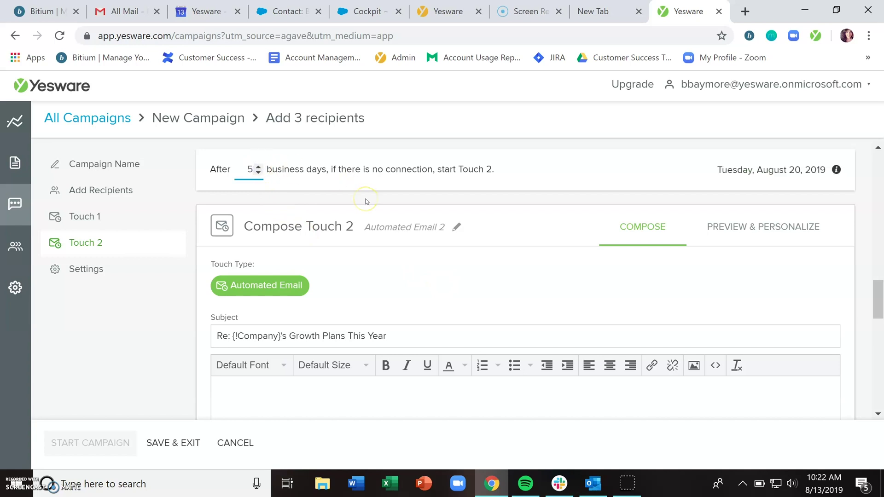
pyautogui.moveTo(331, 170); pyautogui.dragTo(437, 165)
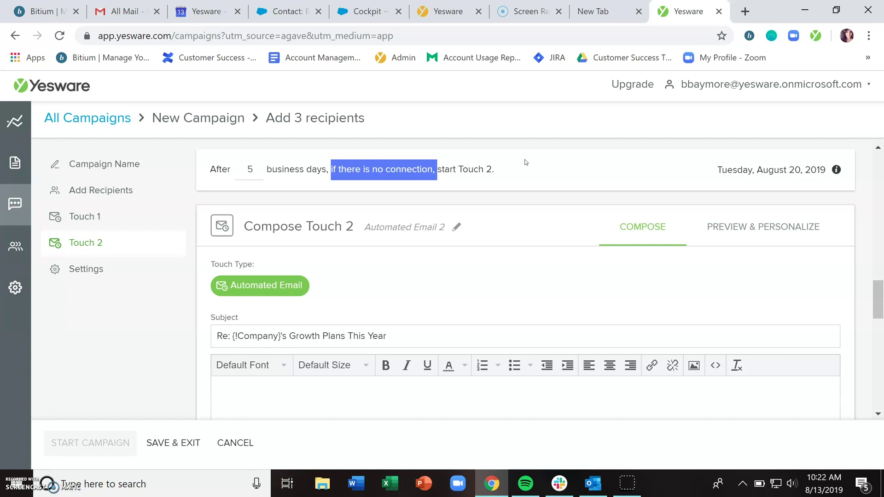
pyautogui.scroll(8, 526, 162)
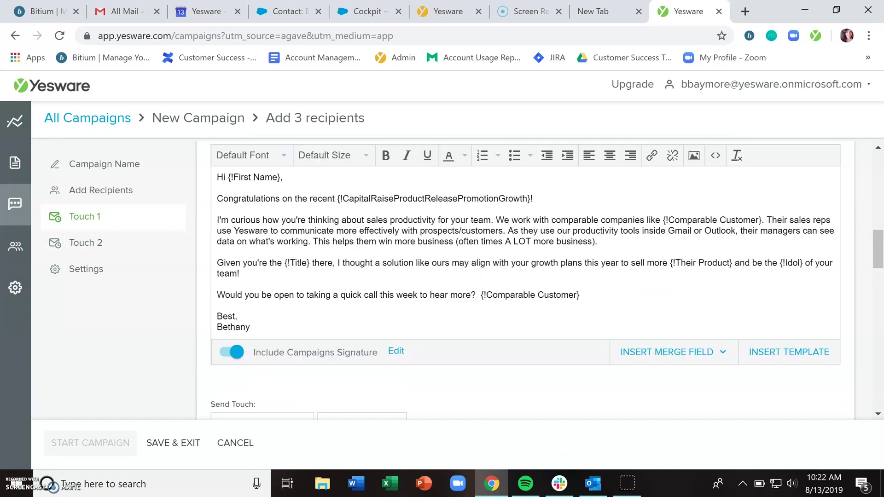
pyautogui.scroll(-9, 559, 329)
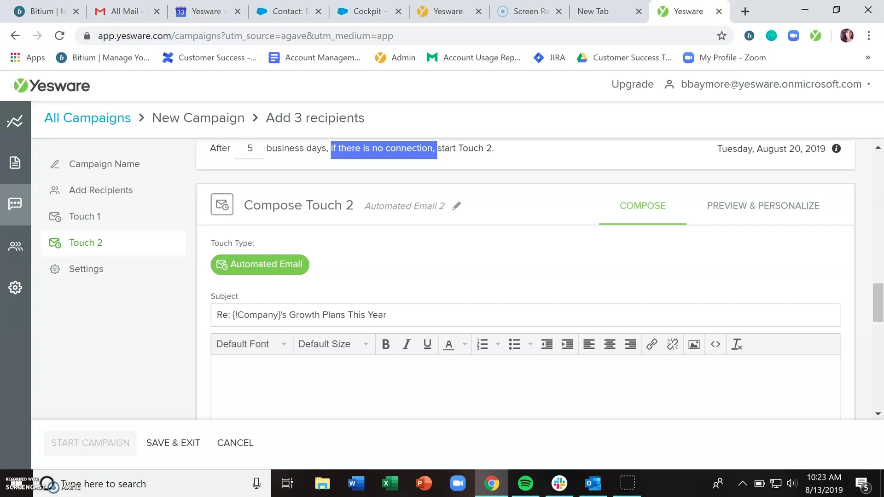
# Uncheck 'Remove recipients after connection' so the delay reads 'After 5 business days, start Touch 2.'.
pyautogui.scroll(-10, 525, 281)
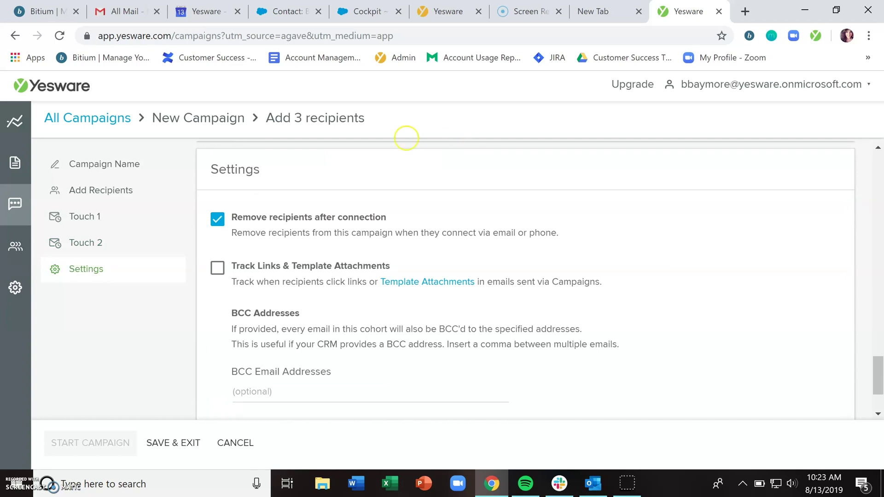
pyautogui.click(218, 221)
pyautogui.scroll(10, 218, 223)
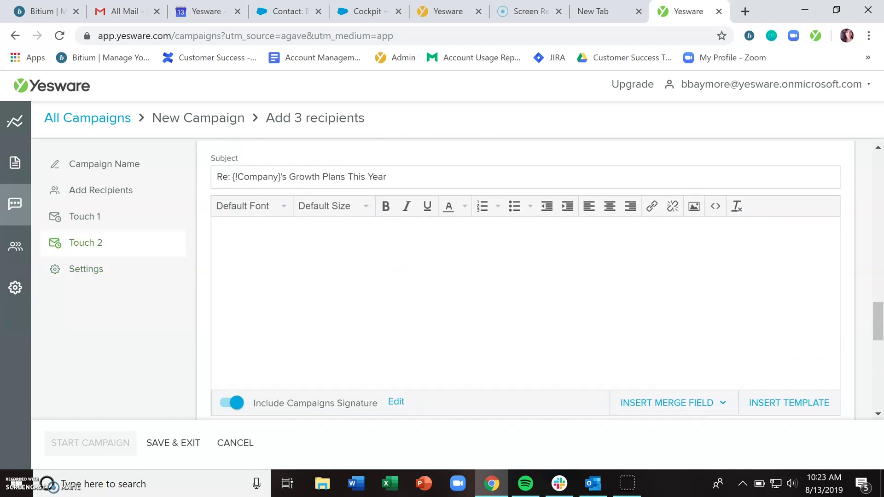
pyautogui.scroll(5, 217, 228)
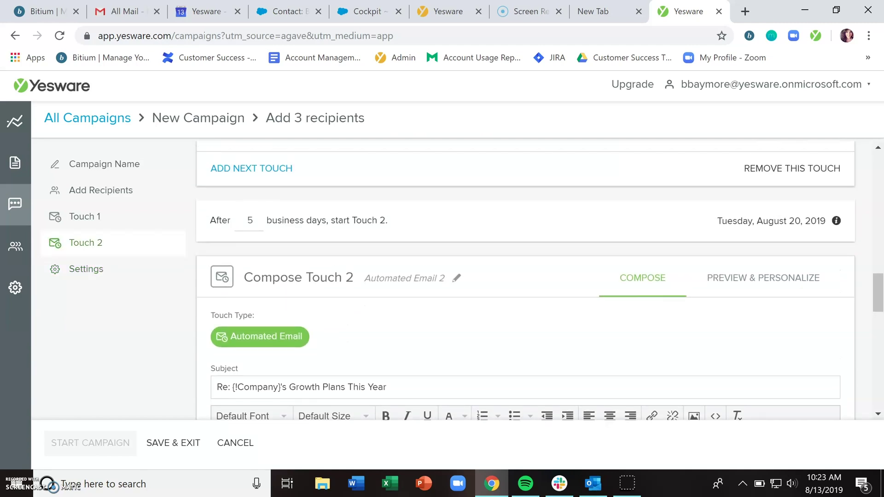
pyautogui.tripleClick(284, 224)
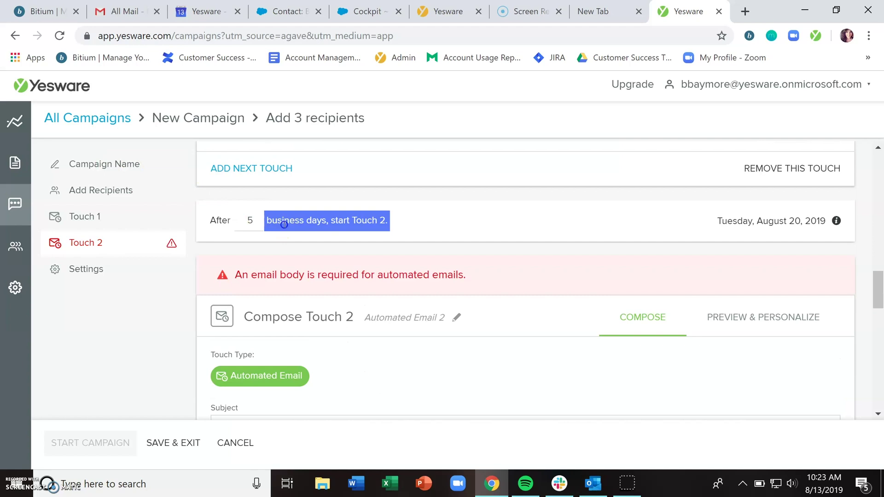
pyautogui.click(413, 225)
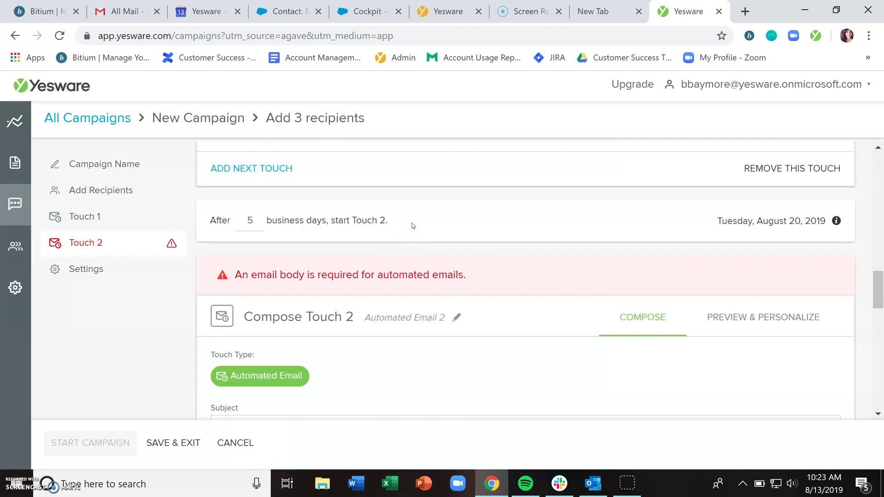
# Type 'example email' into Touch 2's empty body.
pyautogui.scroll(-5, 349, 275)
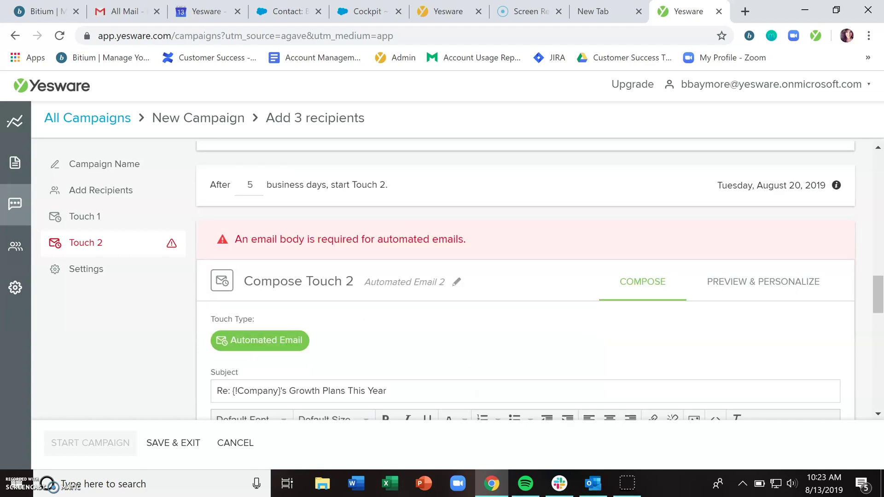
pyautogui.click(349, 275)
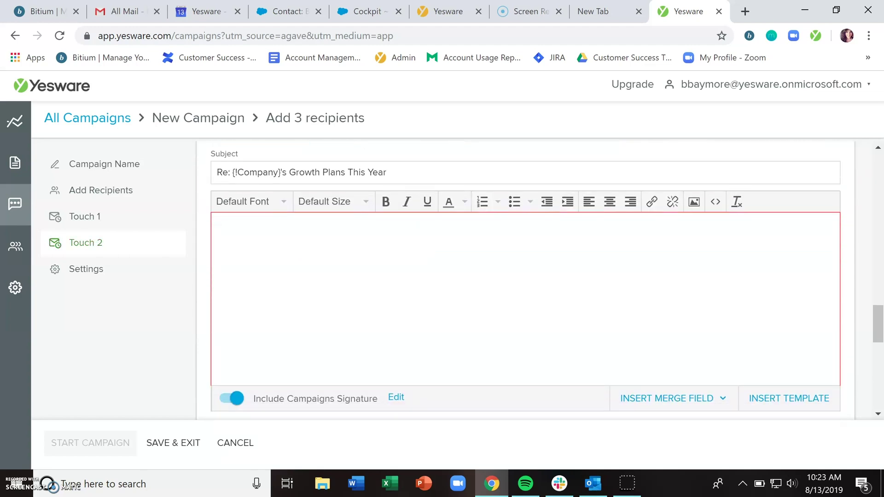
pyautogui.write('exampl')
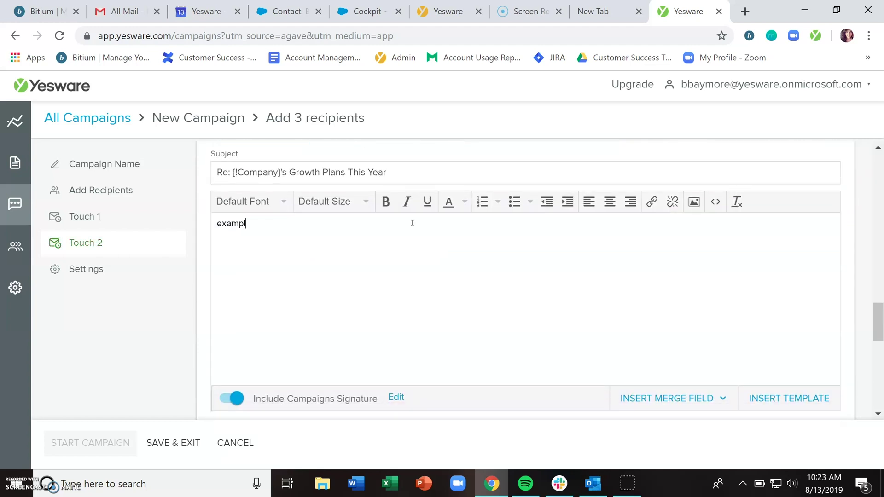
pyautogui.write('e email')
# Schedule Touch 2 for 11:00am and append the CapitalRaiseProductReleasePromotionGrowth merge field.
pyautogui.scroll(-3, 412, 223)
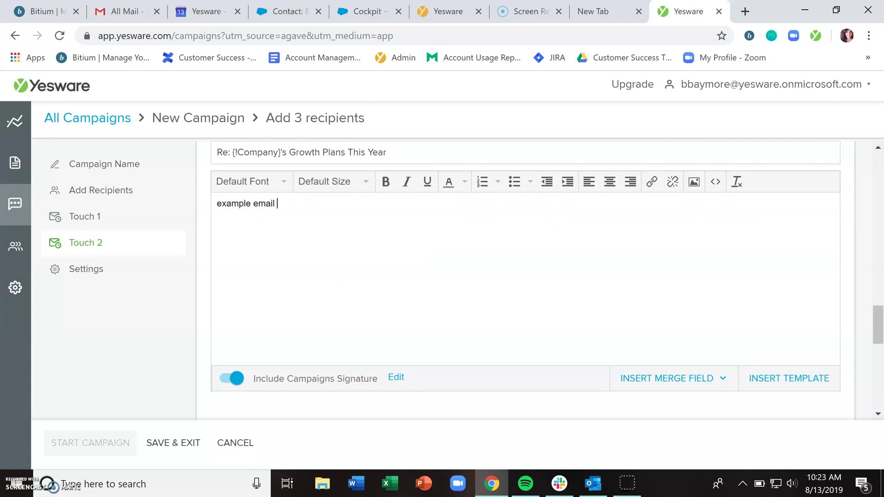
pyautogui.scroll(-1, 526, 281)
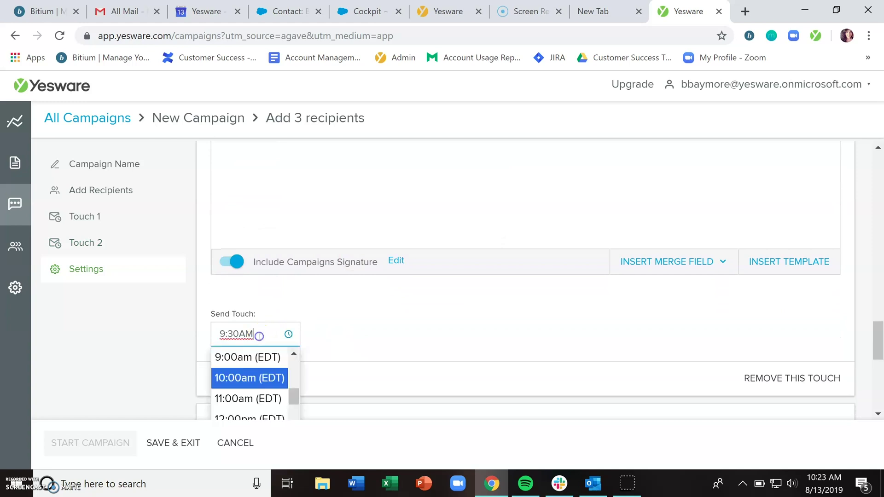
pyautogui.moveTo(295, 394); pyautogui.dragTo(292, 398)
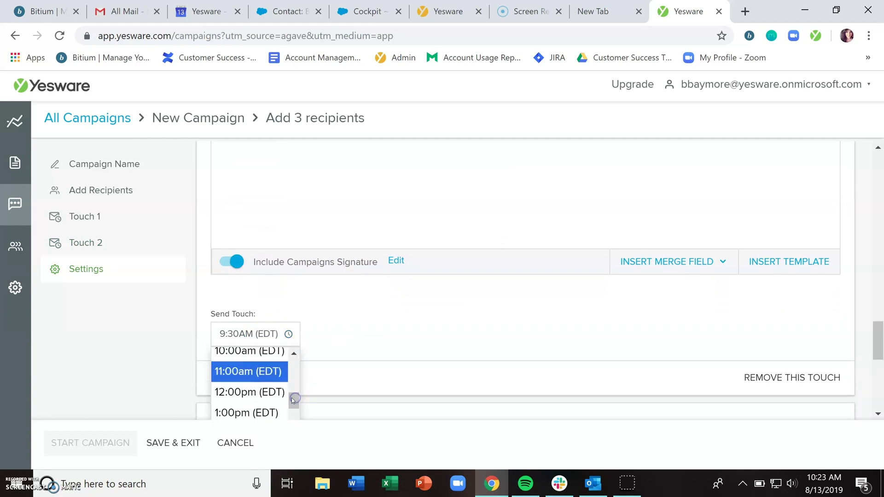
pyautogui.click(262, 369)
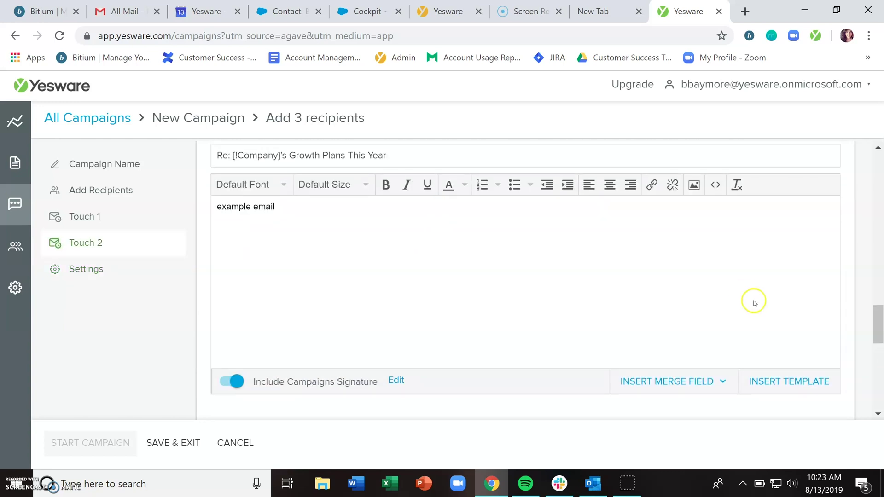
pyautogui.click(682, 379)
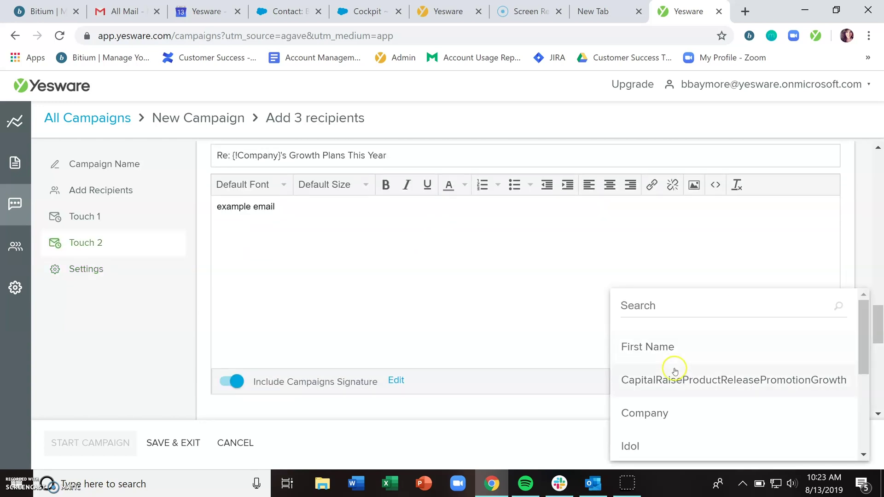
pyautogui.click(674, 371)
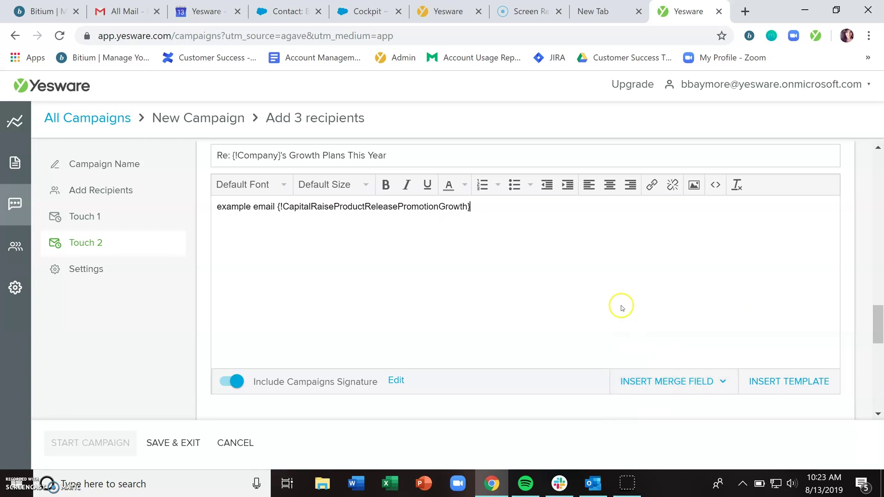
pyautogui.moveTo(877, 323); pyautogui.dragTo(877, 306)
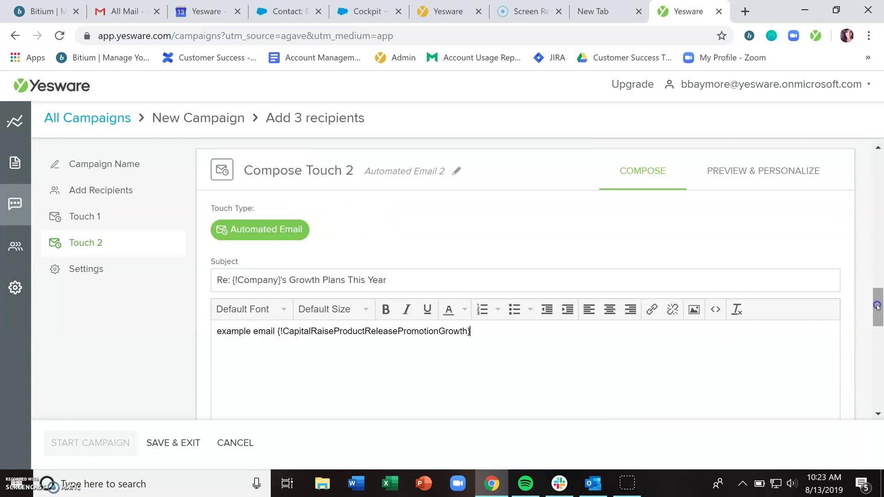
pyautogui.click(788, 171)
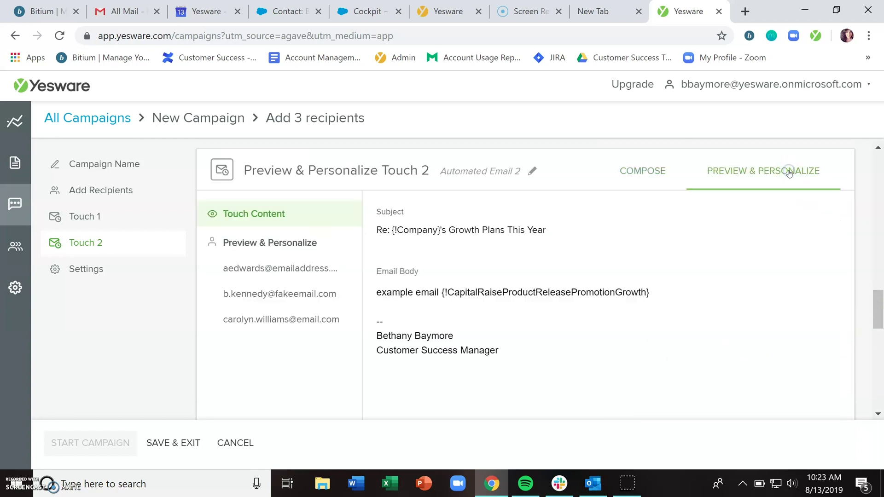
pyautogui.click(271, 268)
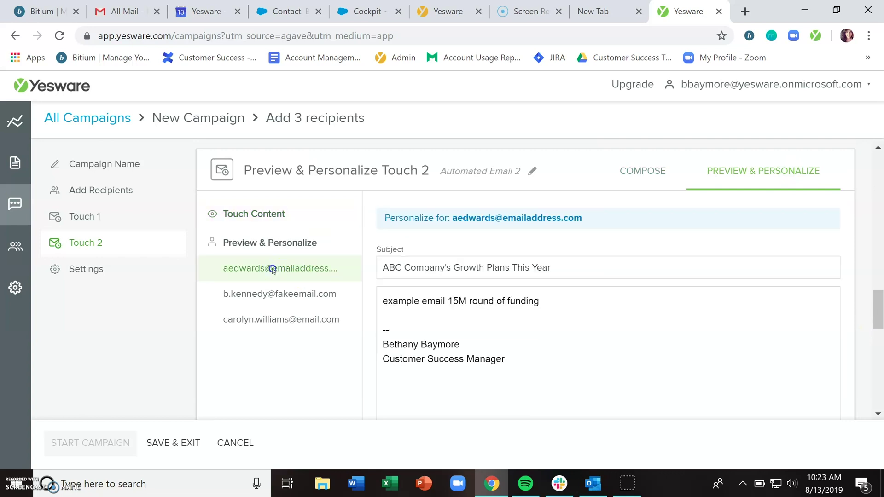
pyautogui.click(275, 295)
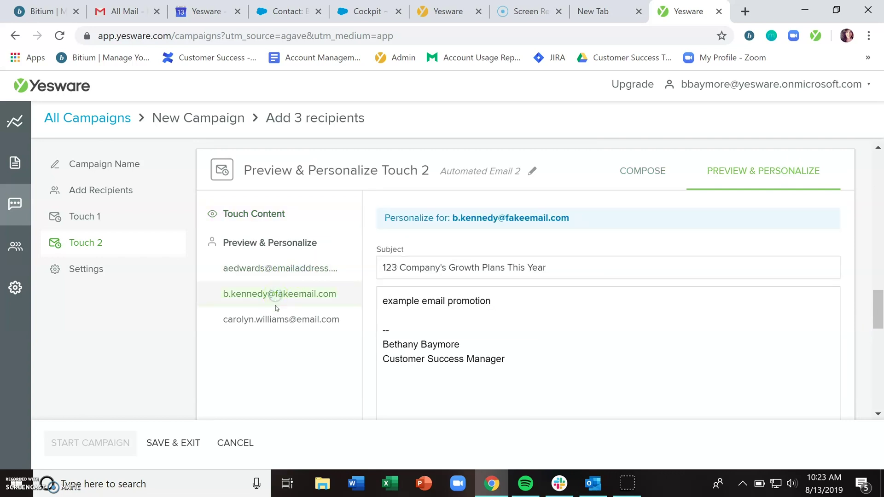
pyautogui.click(276, 322)
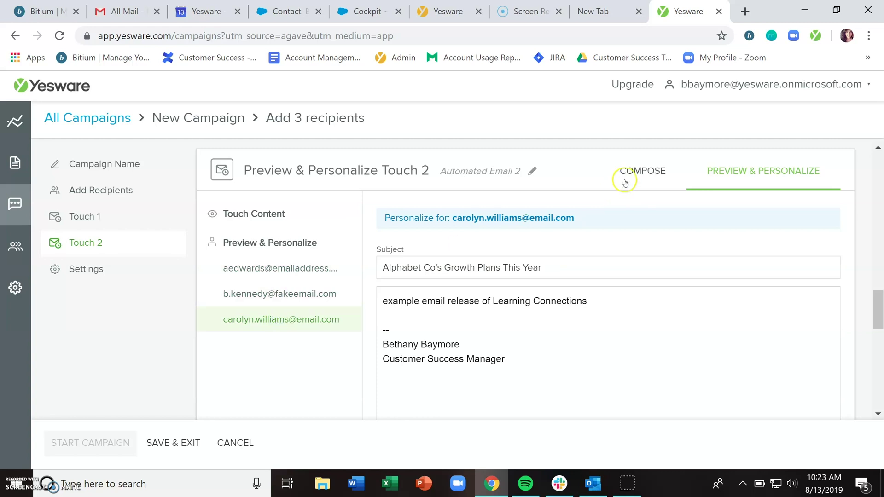
pyautogui.click(641, 173)
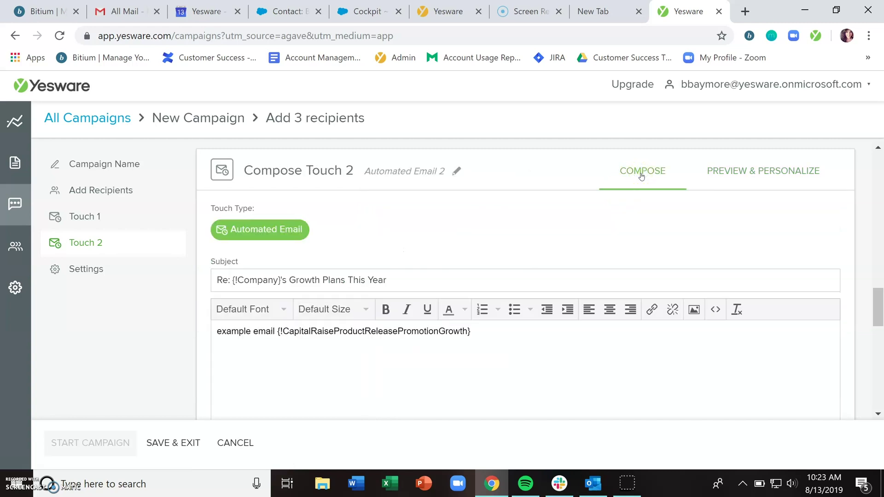
pyautogui.scroll(-10, 641, 175)
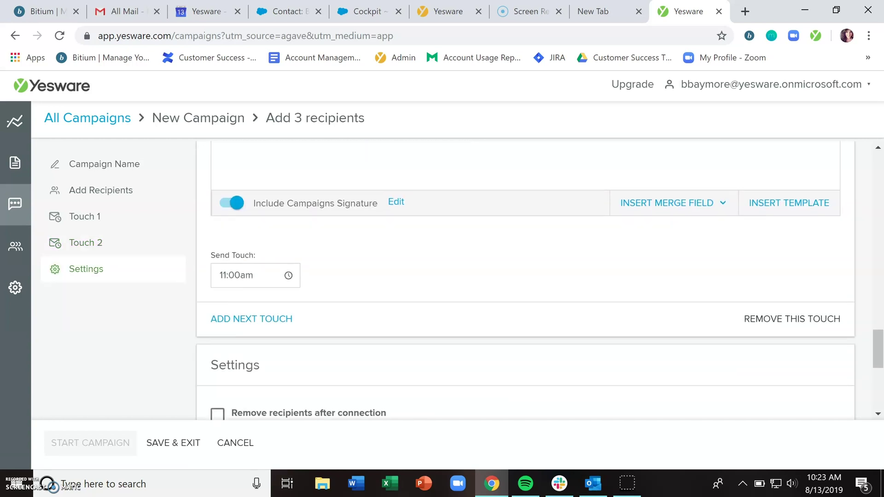
# Turn on 'Remove recipients after connection' and 'Track Links & Template Attachments', leaving BCC addresses empty.
pyautogui.scroll(-2, 525, 281)
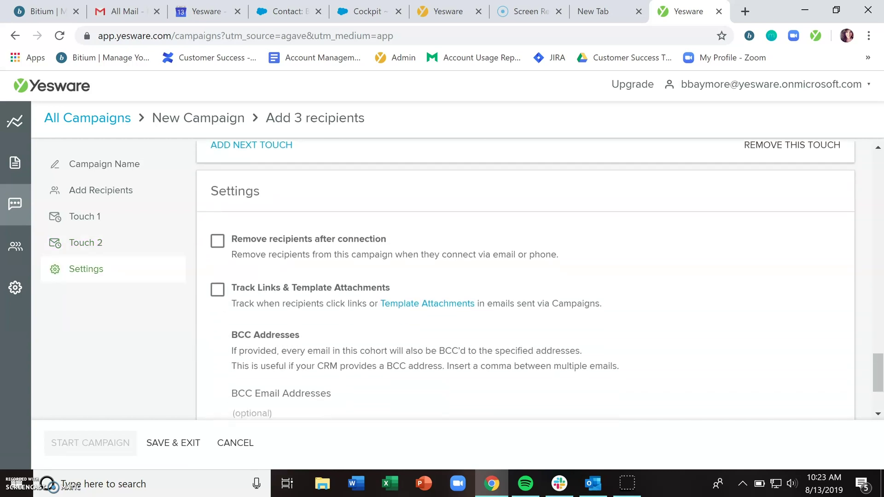
pyautogui.click(218, 240)
pyautogui.click(218, 295)
pyautogui.scroll(-2, 218, 295)
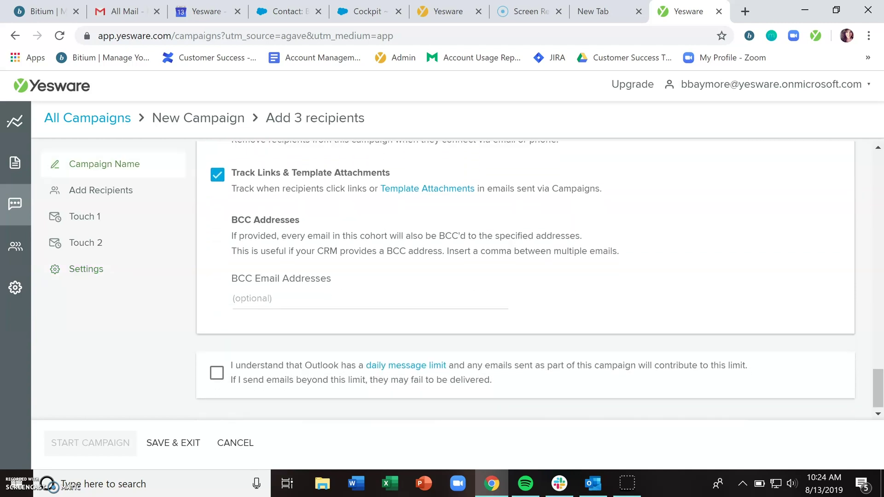
pyautogui.click(282, 304)
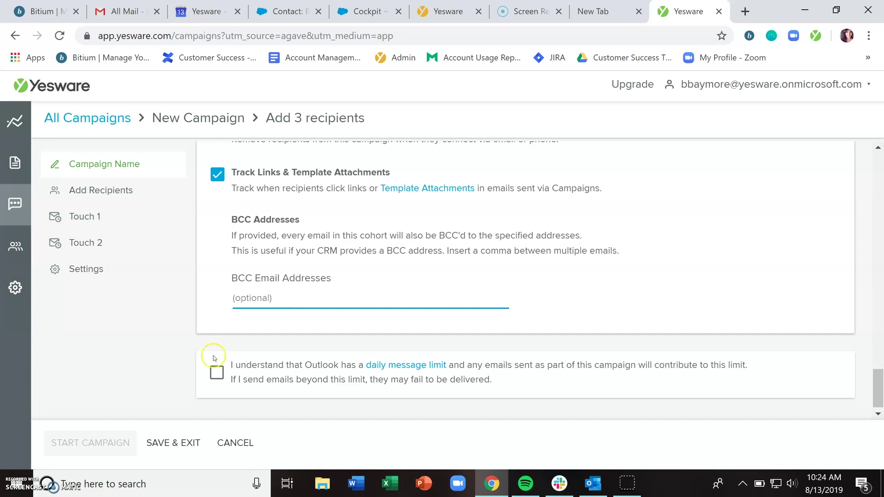
# Acknowledge the Outlook daily message limit and launch Demo Idol Campaign for all three recipients.
pyautogui.click(216, 373)
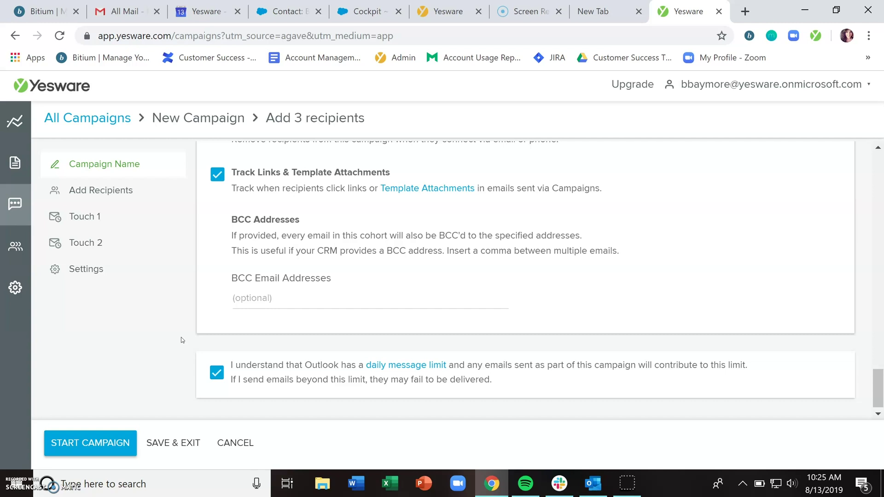
pyautogui.click(76, 449)
pyautogui.click(85, 447)
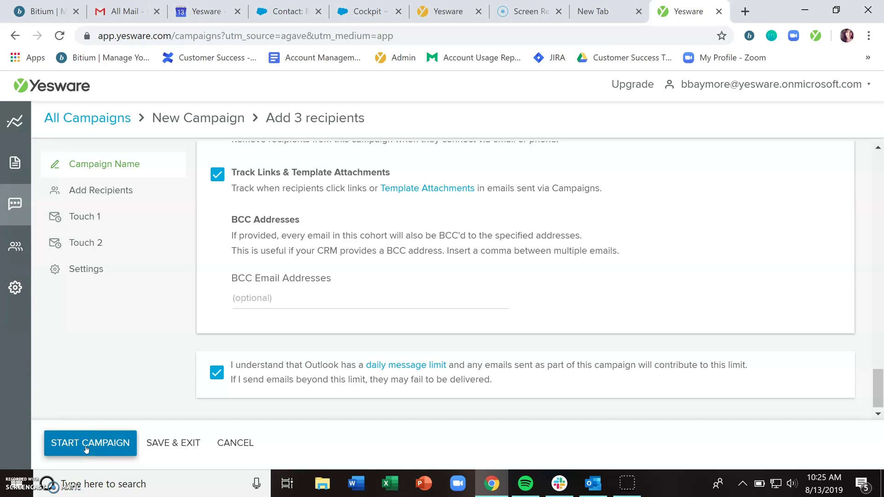
pyautogui.click(177, 449)
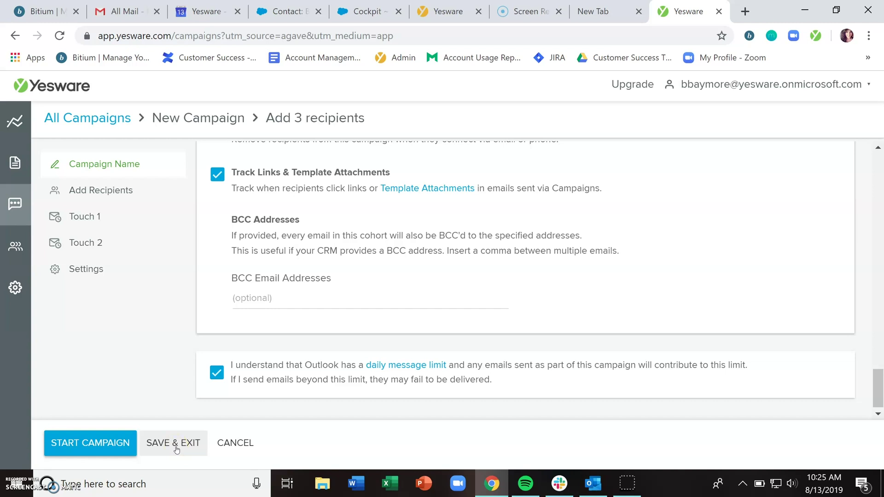
pyautogui.click(120, 443)
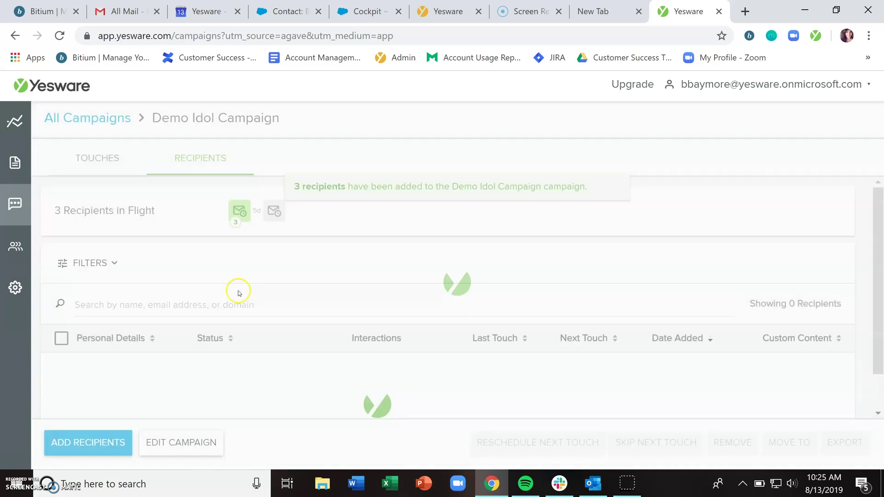
# Scroll the Recipients tab to see all three recipients In Flight, Touch 1 due Today 10:25 AM.
pyautogui.scroll(-2, 267, 274)
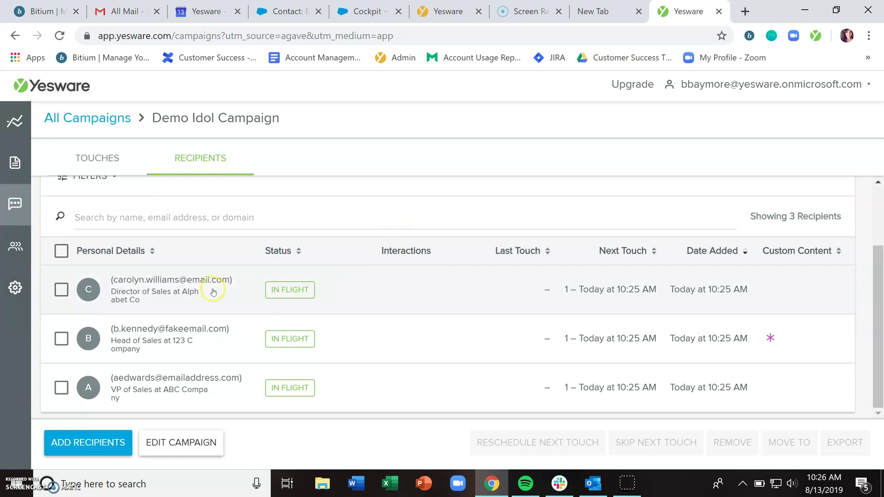
# Open the first recipient's details and expand Touch 1 (8/13/19 10:25 AM) and Touch 2 (8/20/19 11:00 AM).
pyautogui.click(377, 286)
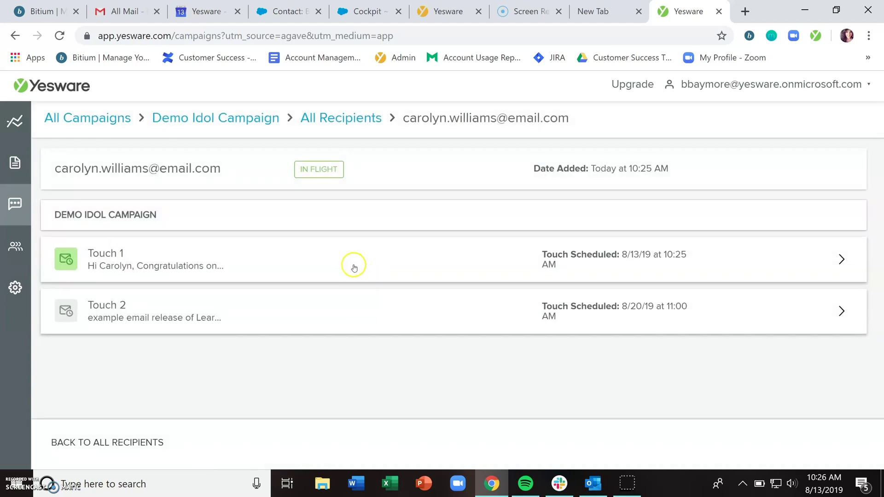
pyautogui.click(343, 267)
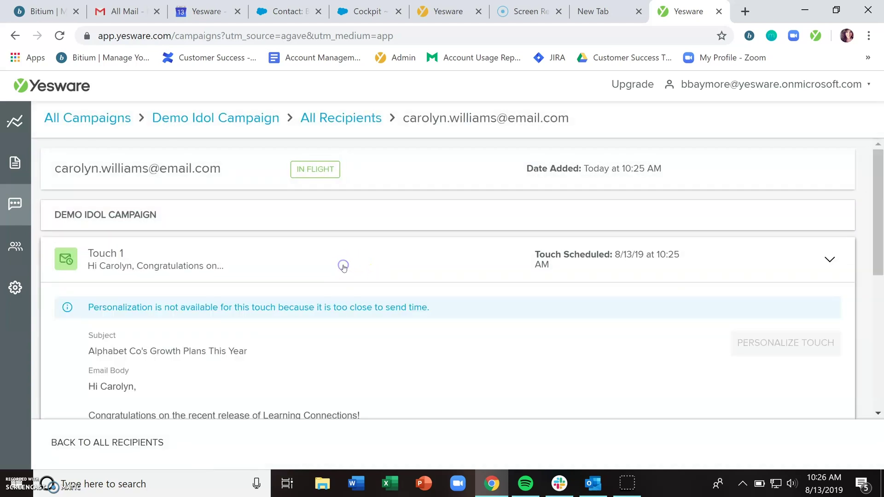
pyautogui.scroll(-3, 341, 266)
pyautogui.scroll(-5, 442, 276)
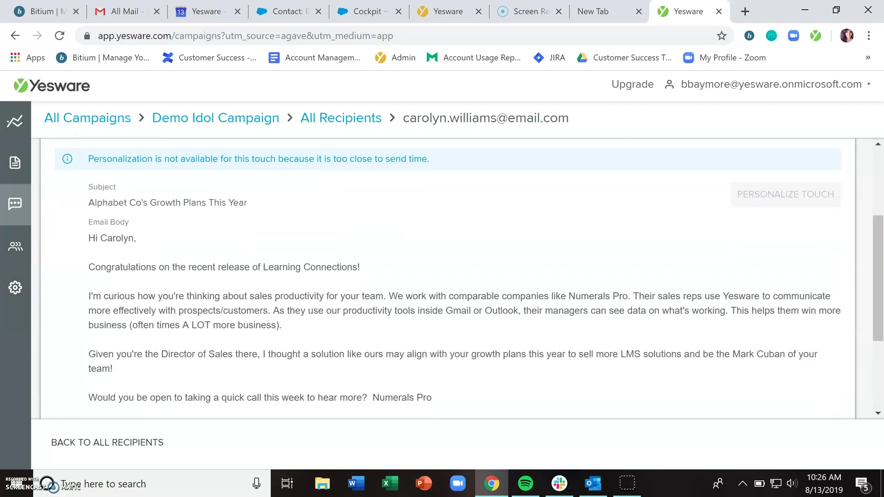
pyautogui.scroll(-1, 442, 276)
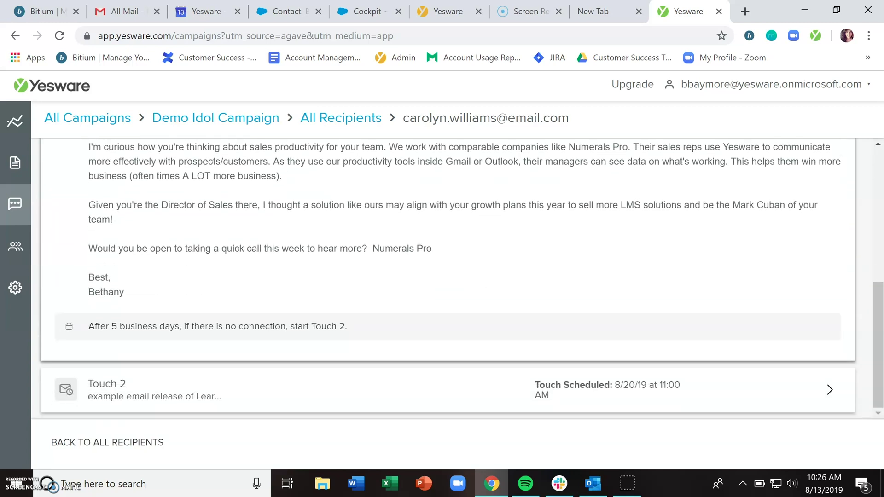
pyautogui.click(323, 390)
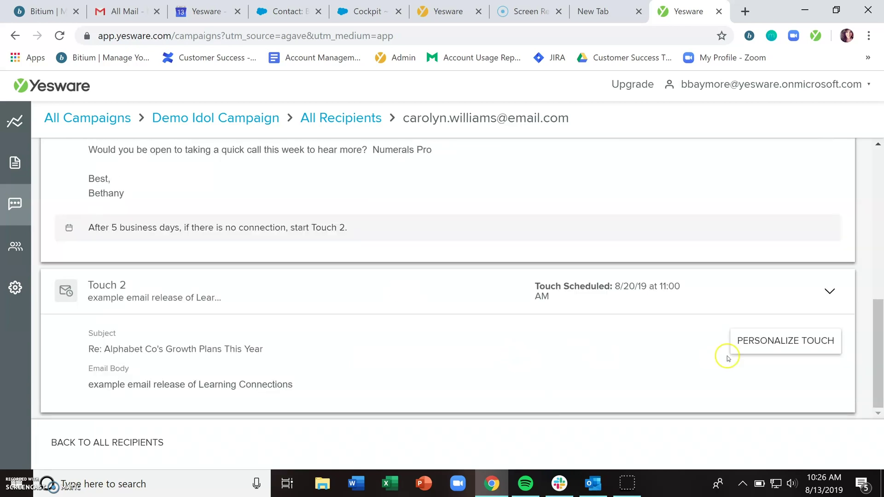
# Add the line 'personalizatoin' to the end of the first recipient's Touch 2 body and save it.
pyautogui.click(765, 351)
pyautogui.click(530, 285)
pyautogui.click(524, 282)
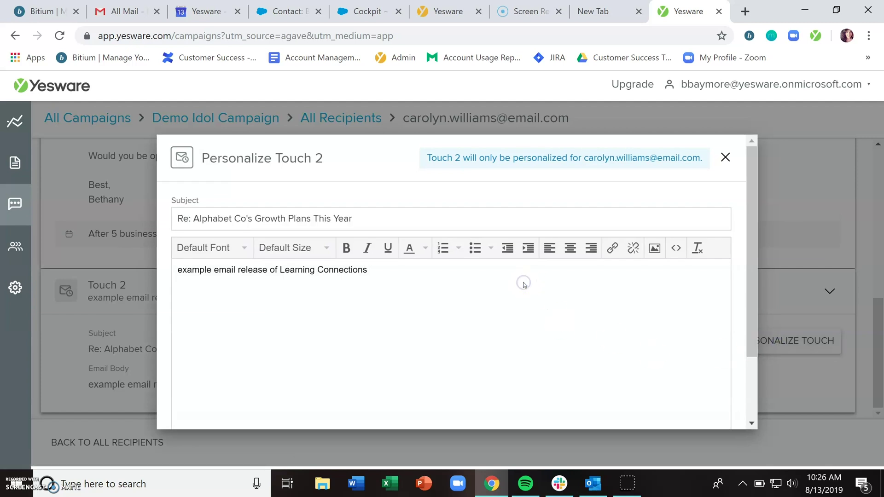
pyautogui.press('Return')
pyautogui.write('personalizatoin')
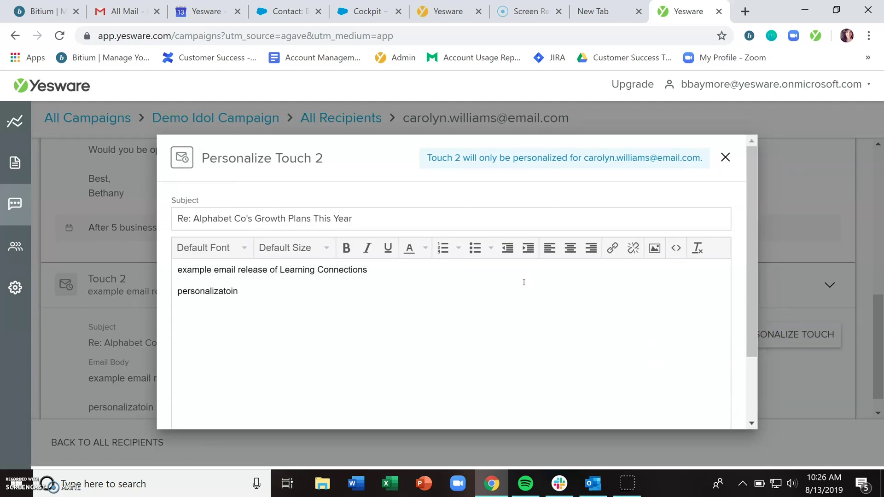
pyautogui.scroll(-2, 524, 282)
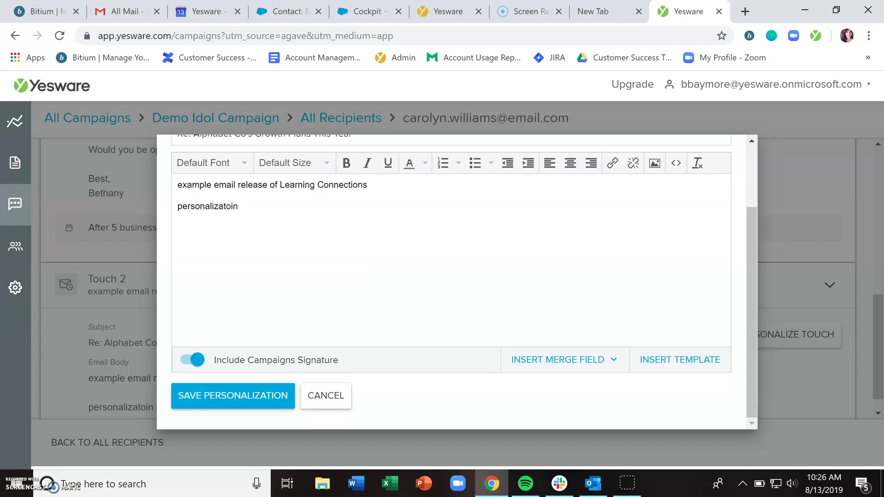
pyautogui.click(251, 392)
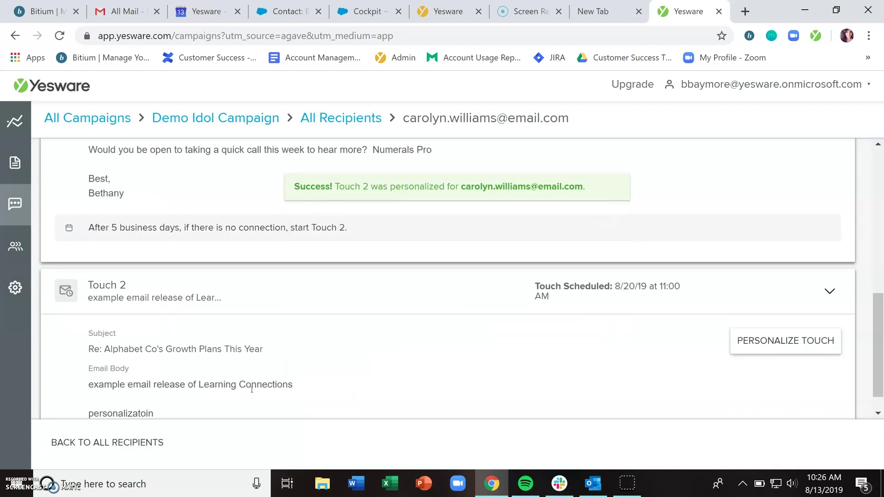
pyautogui.scroll(-1, 252, 390)
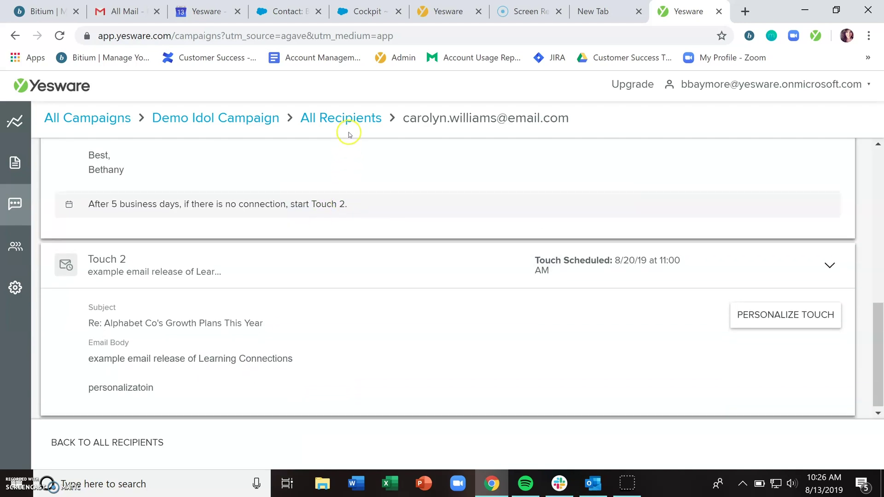
# Go back to All Recipients, view the VP of Sales recipient's Touch 2, then return.
pyautogui.click(348, 119)
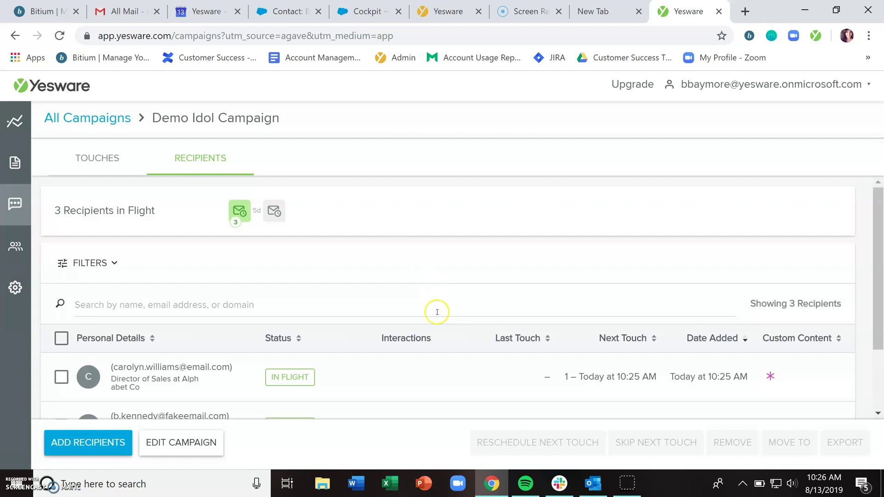
pyautogui.scroll(-2, 437, 312)
pyautogui.scroll(-1, 436, 312)
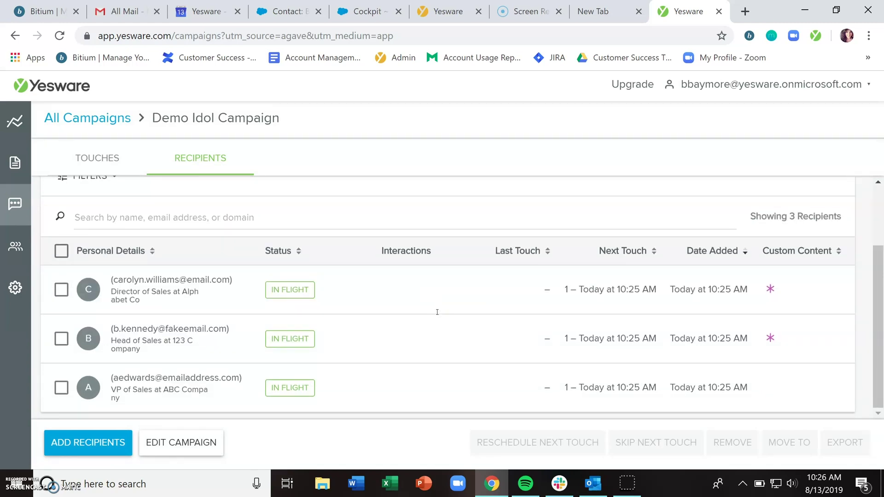
pyautogui.click(437, 312)
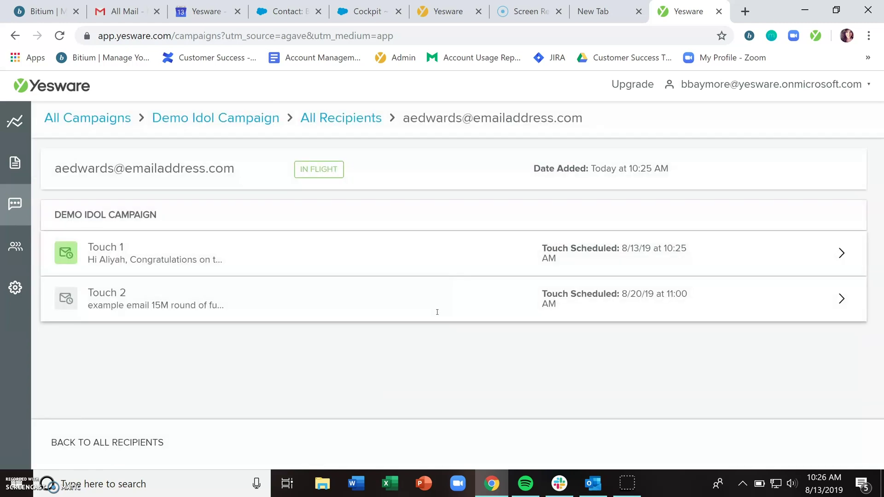
pyautogui.click(437, 312)
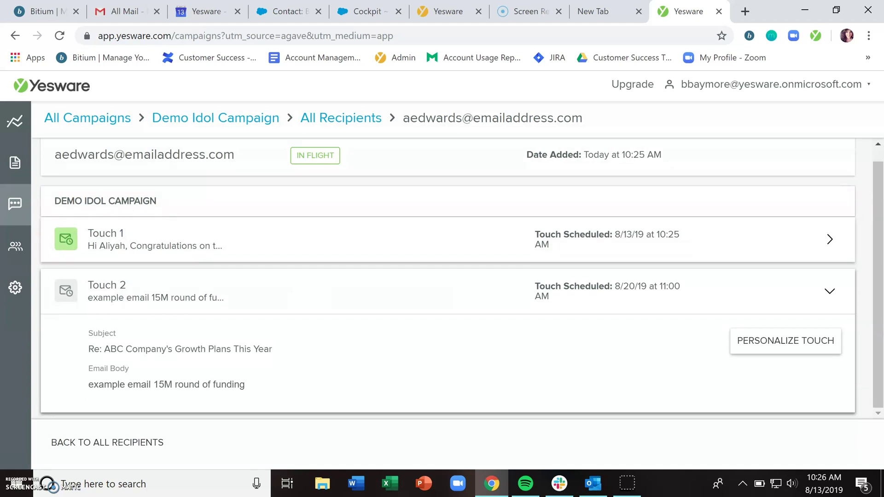
pyautogui.hotkey('alt', 'Left')
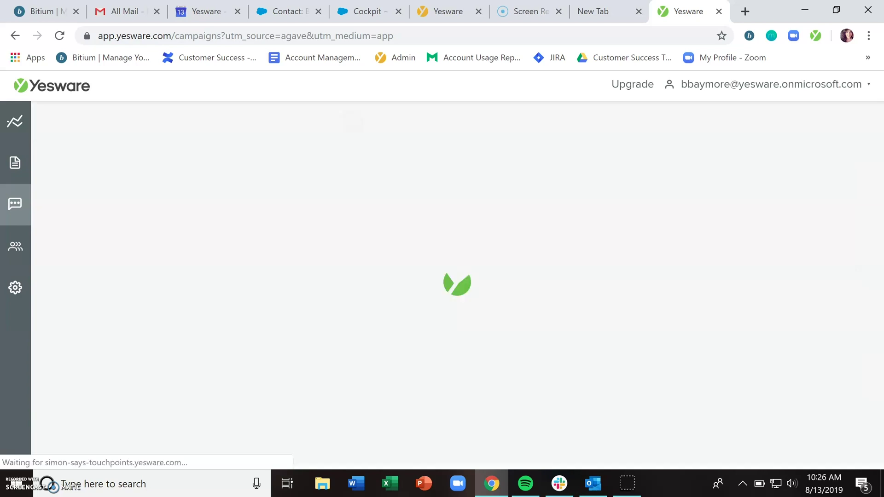
# Check the Custom Content asterisks to see which touch was customized for the first recipient.
pyautogui.scroll(-1, 462, 297)
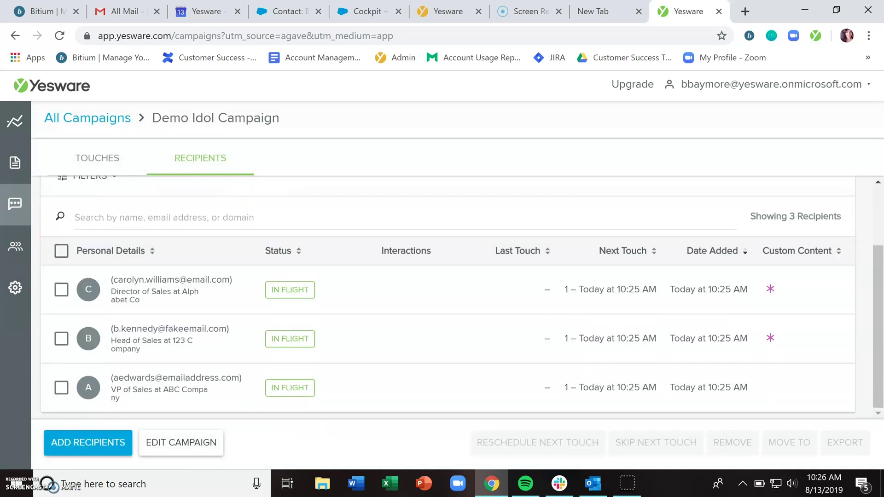
pyautogui.moveTo(768, 338)
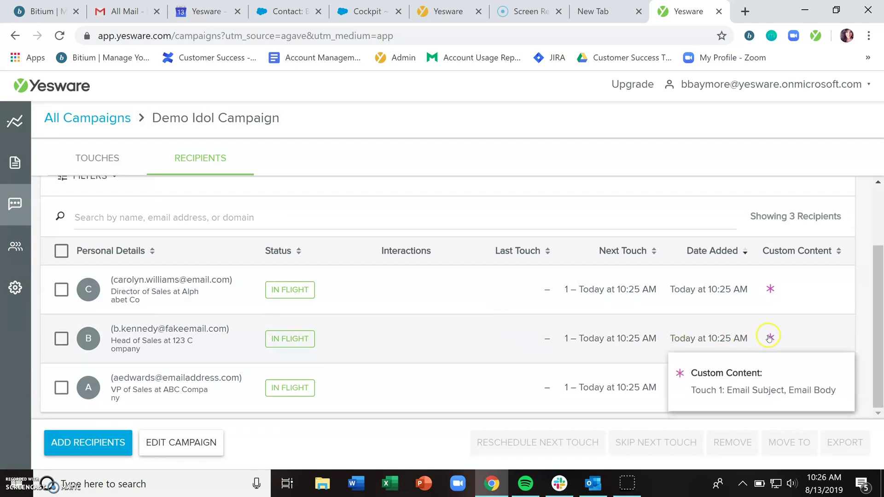
pyautogui.moveTo(769, 288)
pyautogui.click(770, 290)
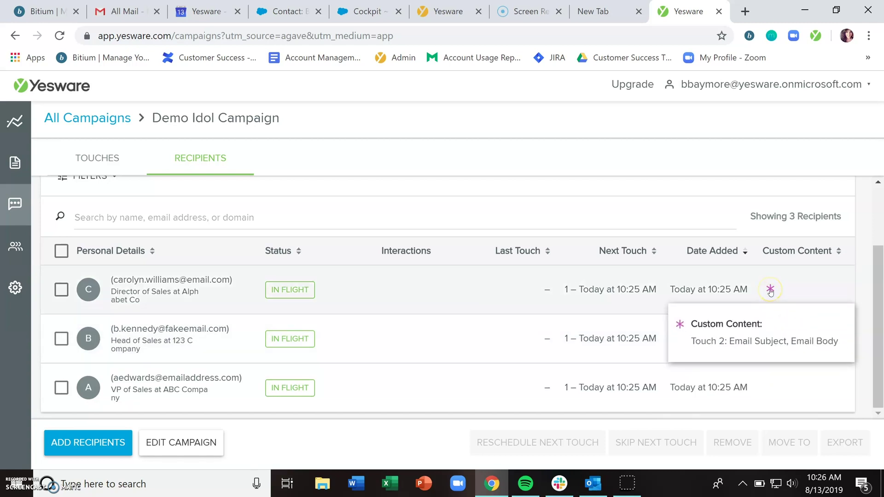